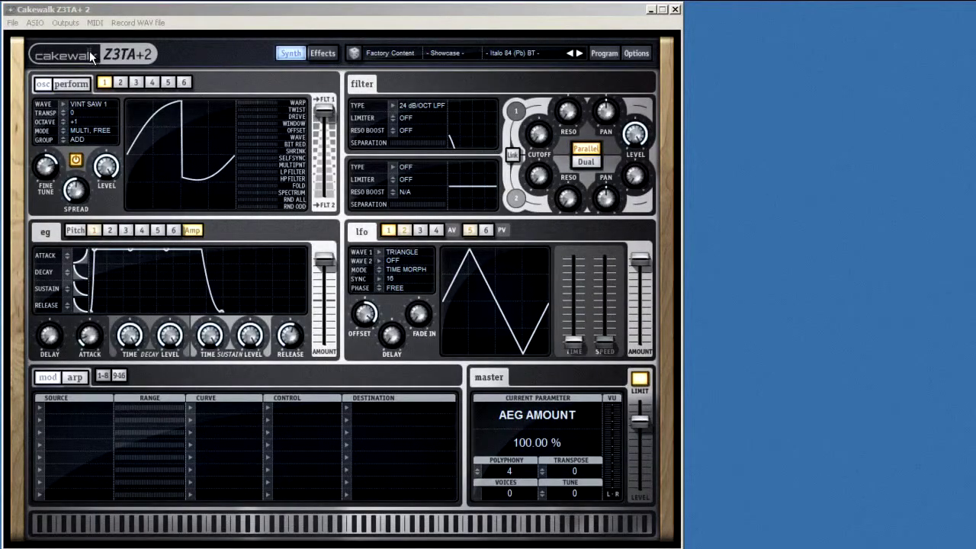
Bring up the Z3TA+2 About screen from the logo
click(89, 52)
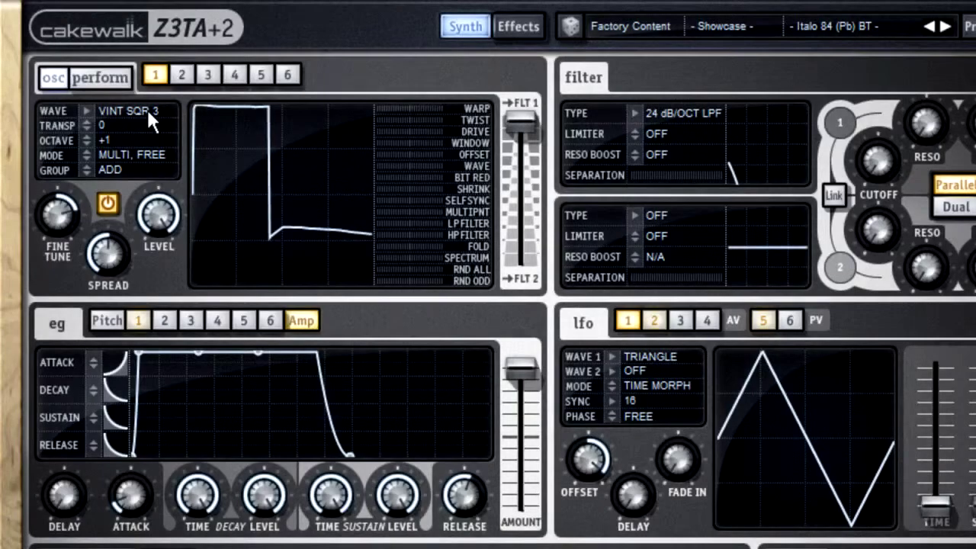
Scroll oscillator 1's WAVE selection down to VINT TRIANG
scroll(146, 108, down, 2)
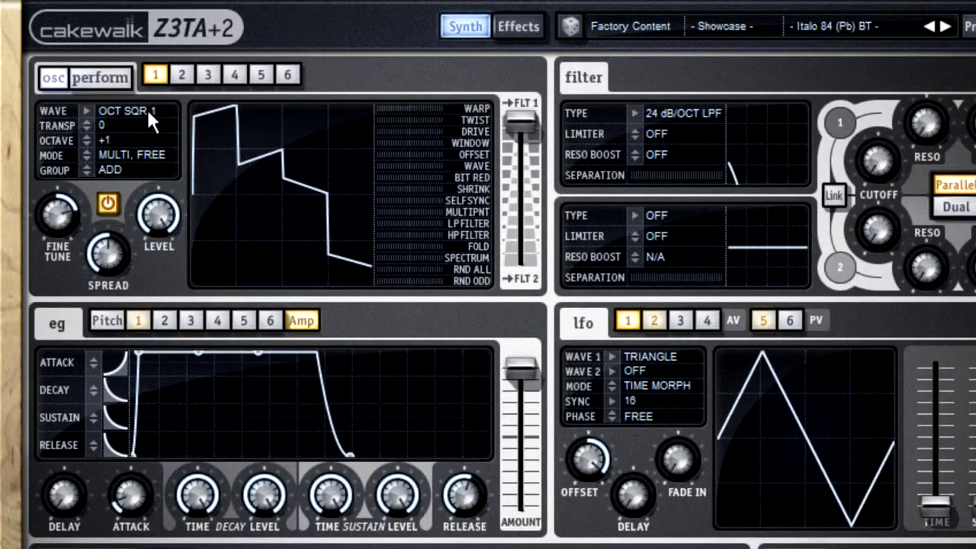
scroll(156, 107, down, 1)
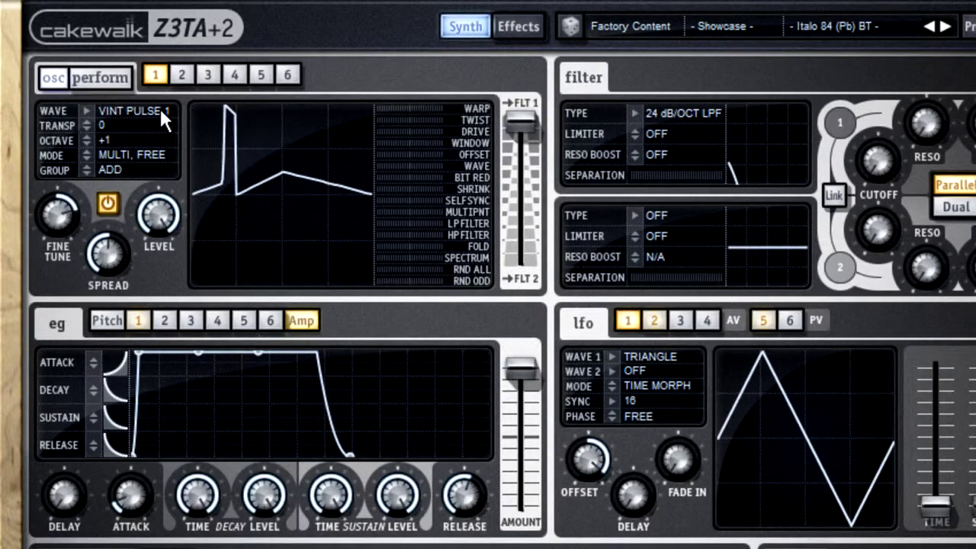
scroll(158, 106, down, 1)
scroll(157, 109, down, 1)
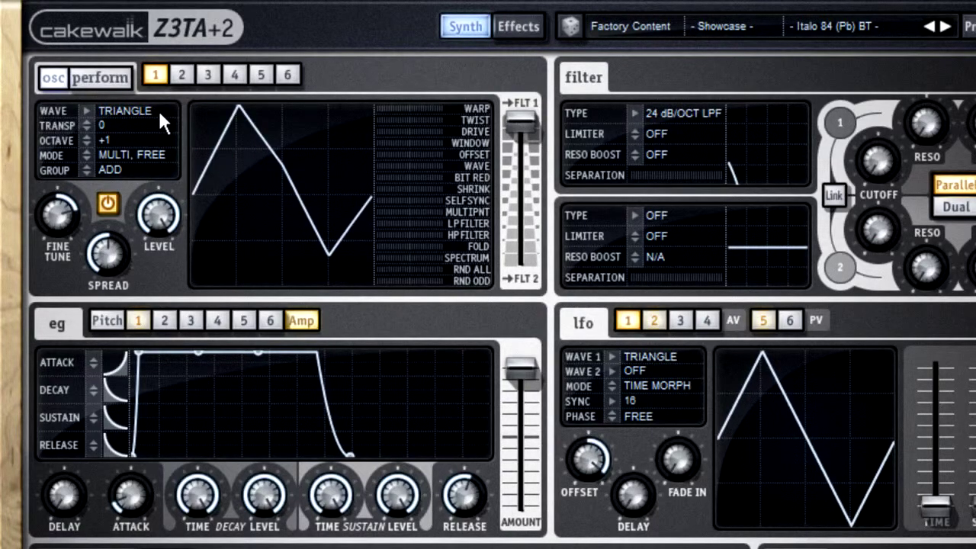
scroll(158, 108, down, 1)
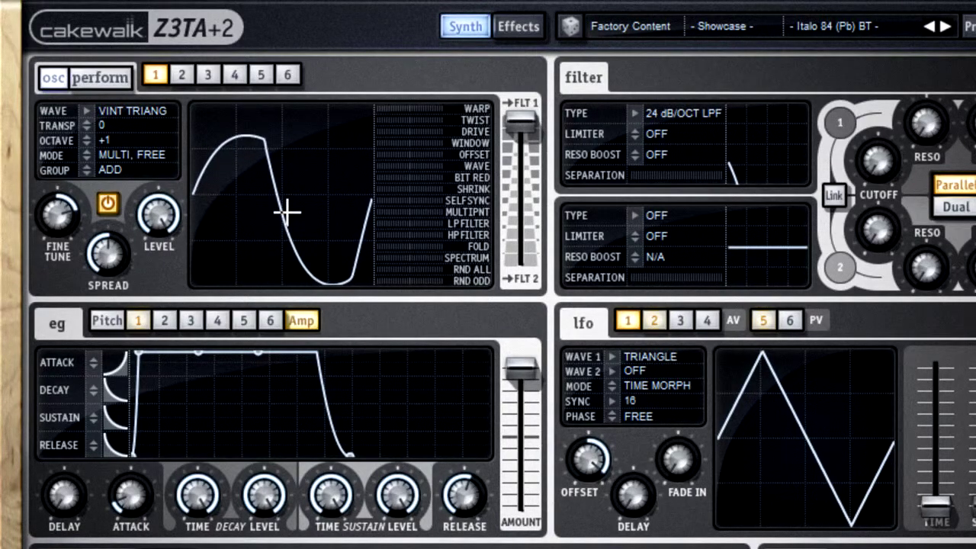
Reshape the VINT TRIANG wave in the display into a sharp peak with a long decay
click(88, 110)
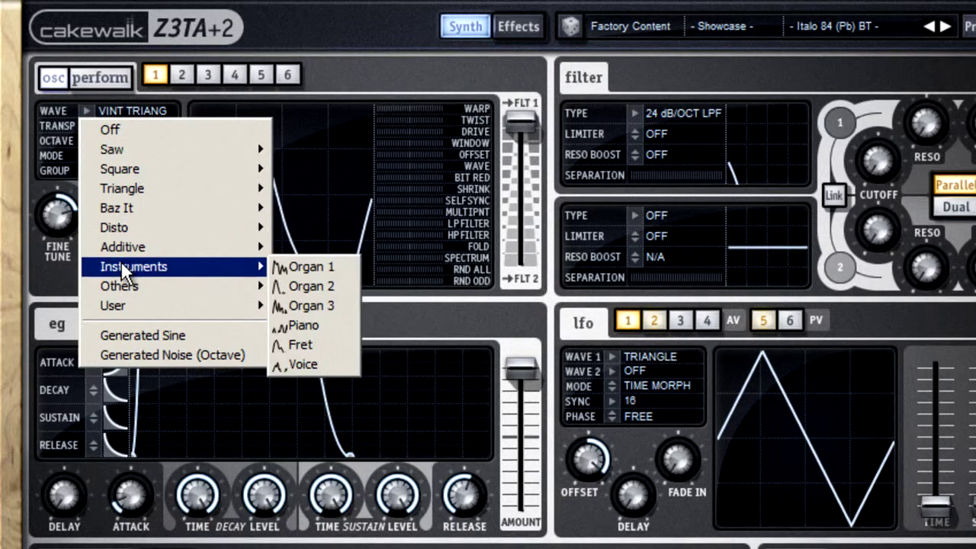
mouse_move(126, 290)
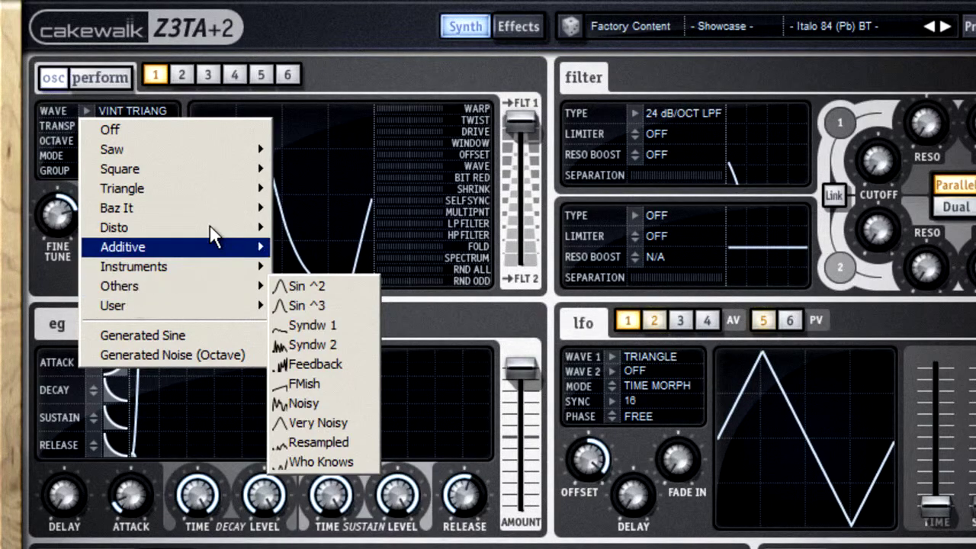
click(297, 181)
drag(298, 183, 236, 195)
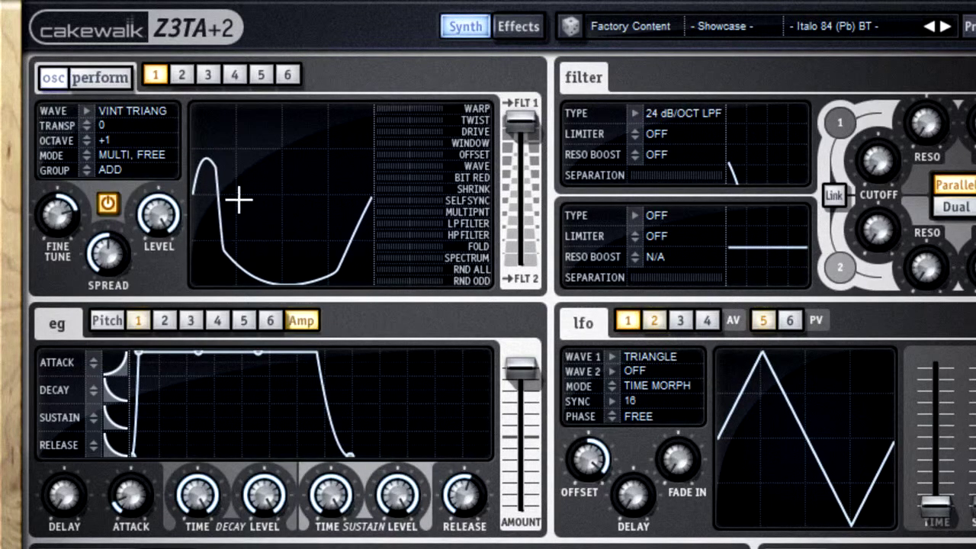
right_click(243, 157)
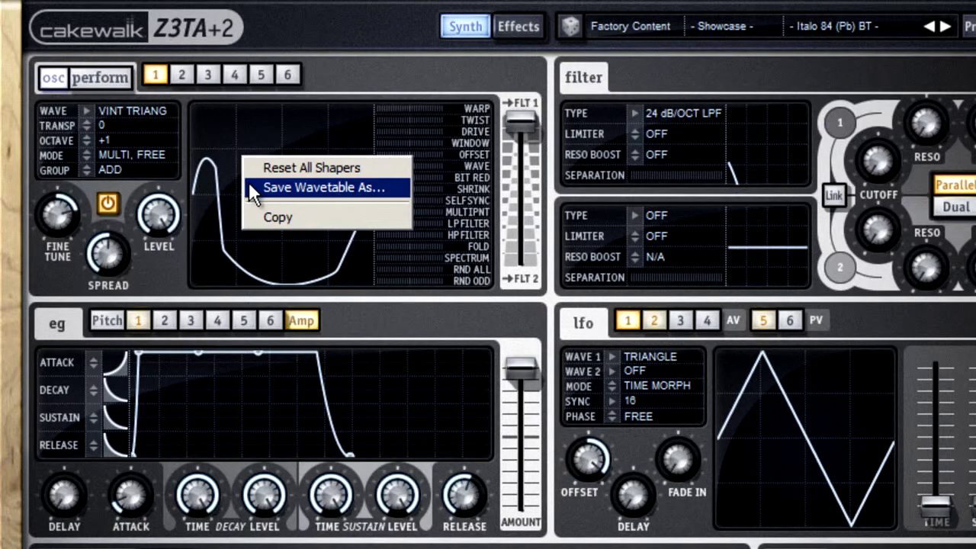
click(221, 143)
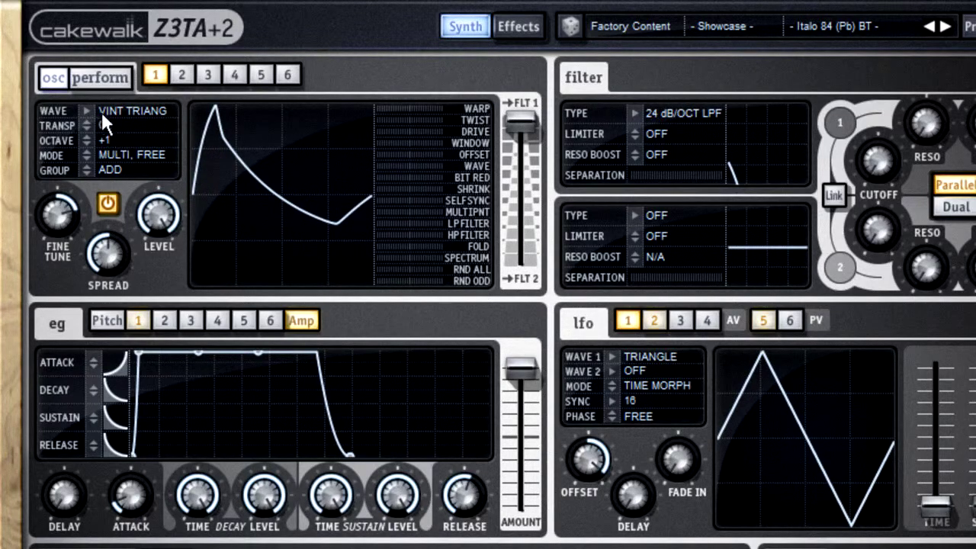
Set oscillator 1's wave to BAZ IT 2 and show the empty oscillator 2 settings
scroll(129, 108, down, 3)
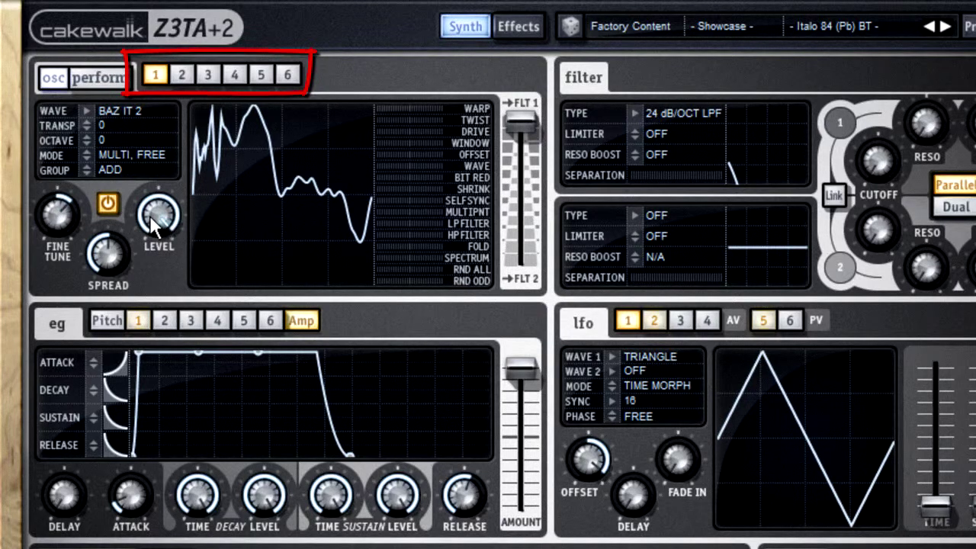
click(182, 74)
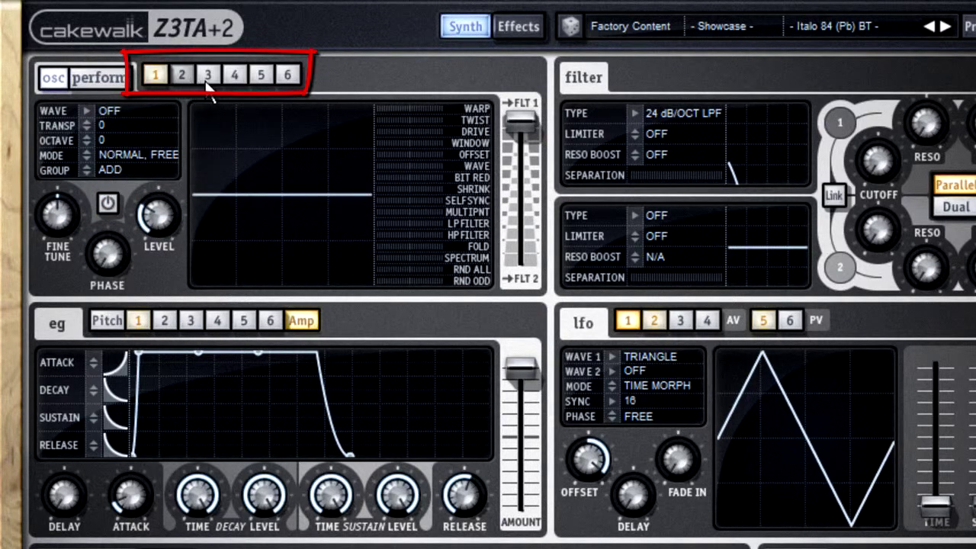
Switch on oscillator 2 and set its wave to VINT SAW 1
click(233, 74)
click(179, 68)
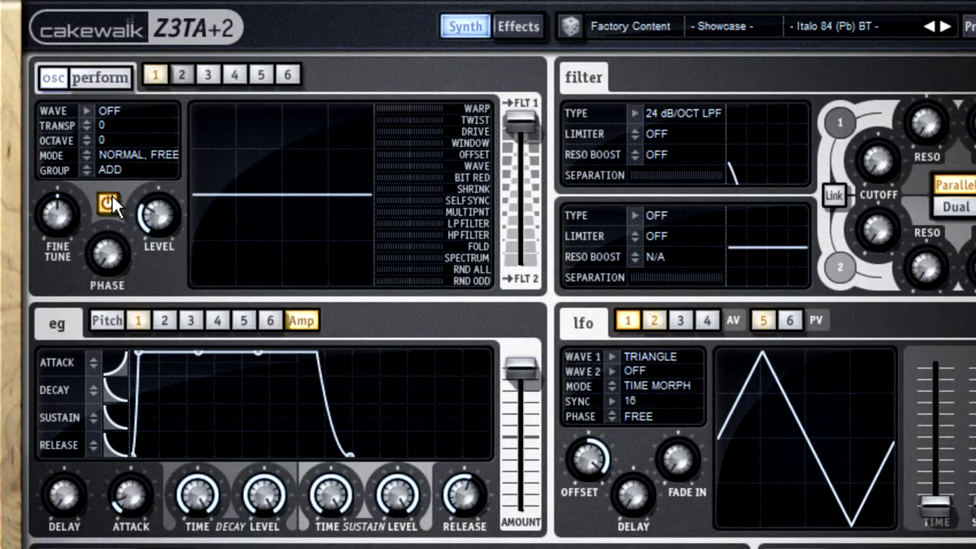
scroll(115, 108, down, 1)
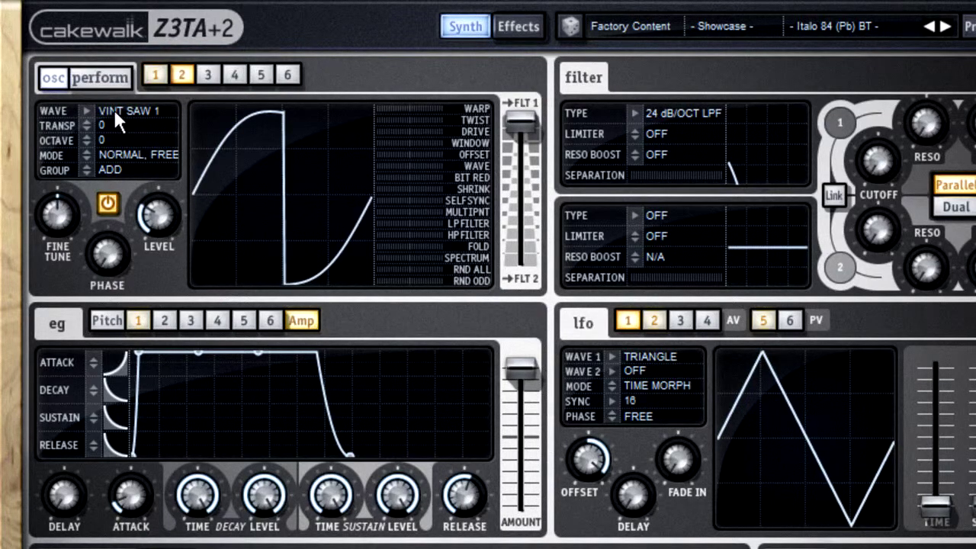
Give oscillator 3 the VINT SAW 2 wave in MULTI, SYNC mode
click(207, 73)
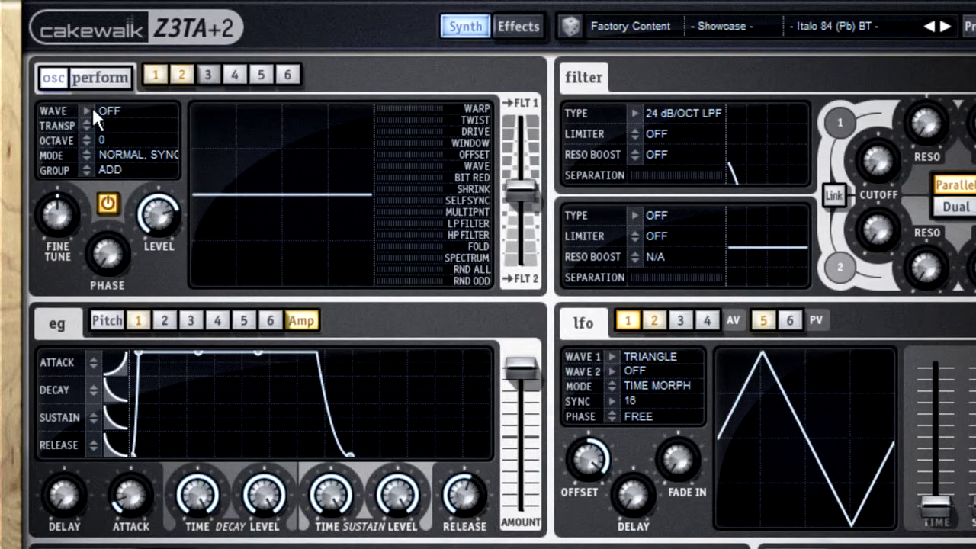
click(92, 110)
click(284, 173)
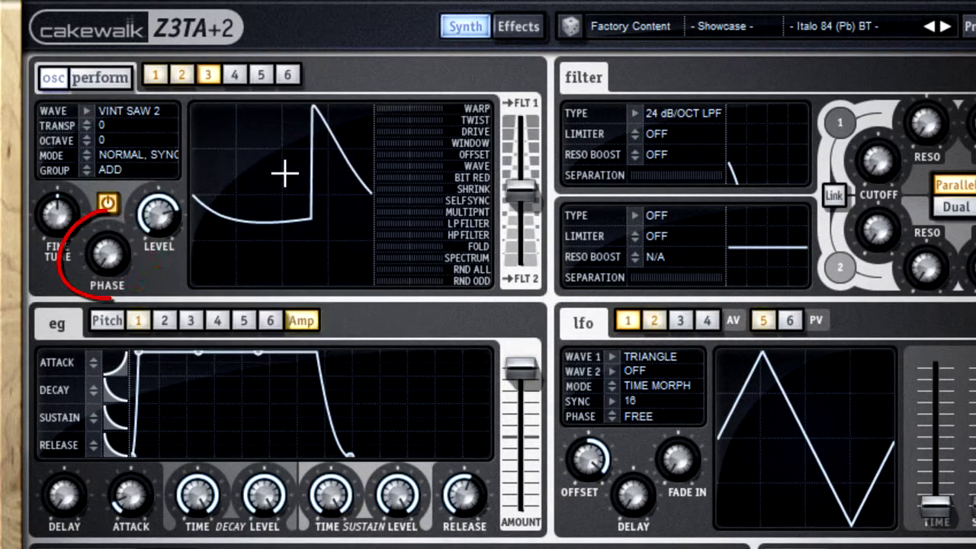
drag(157, 215, 164, 263)
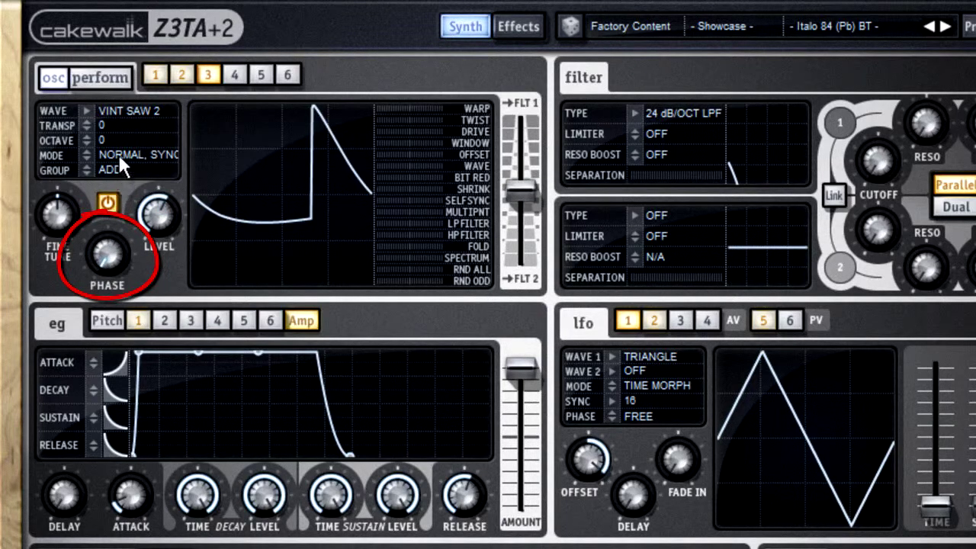
scroll(119, 150, down, 4)
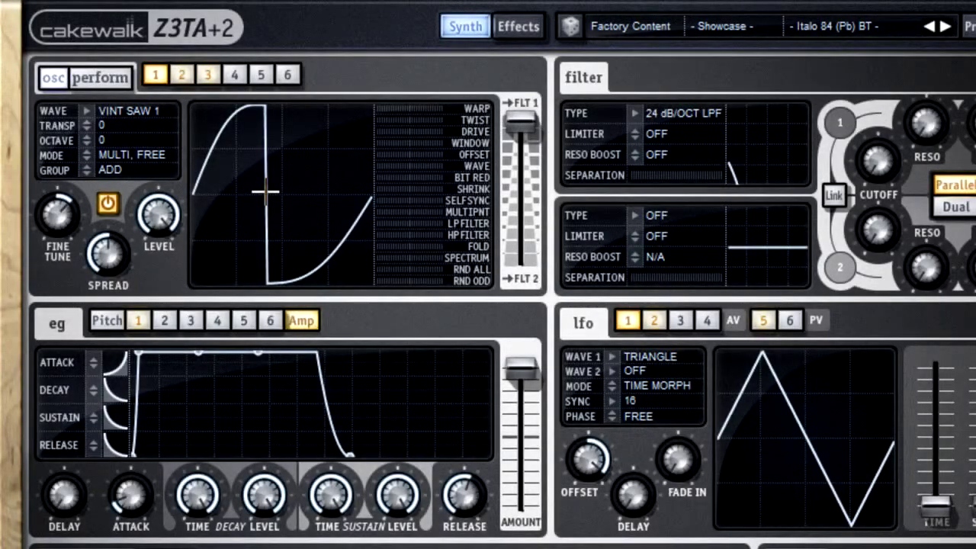
Show the Effects page with its distortion, delay, reverb and EQ/simulator routing chain
click(522, 28)
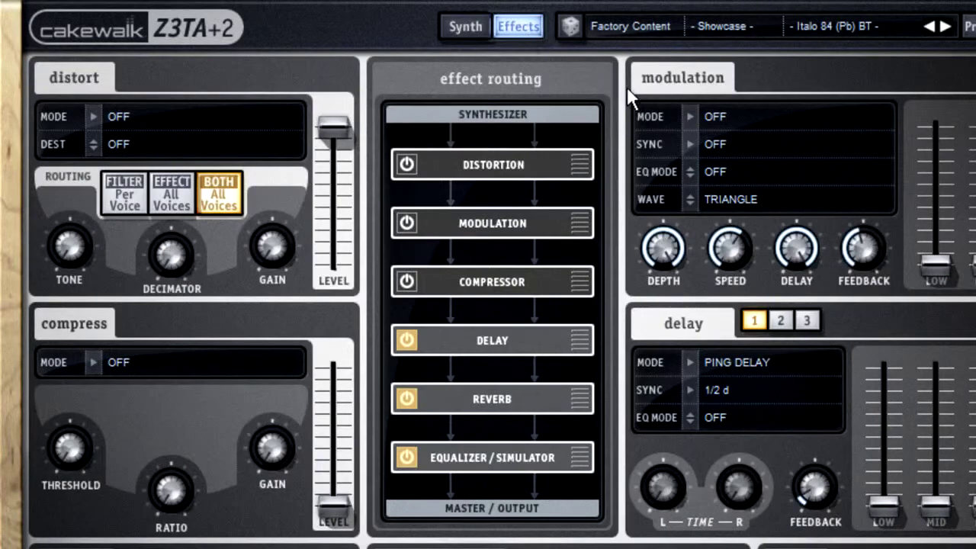
Set the Modulation effect mode to MONO CHORUS and bring up its mode list
click(713, 119)
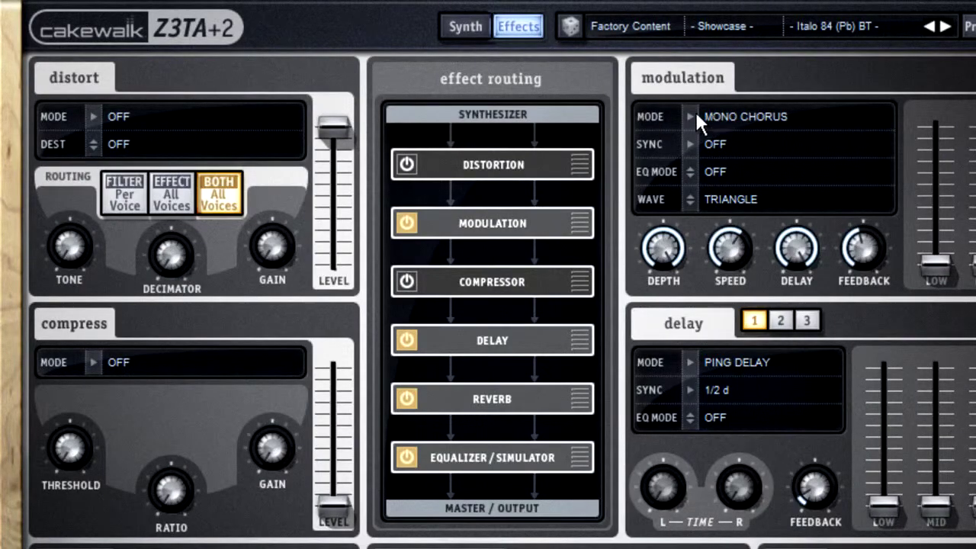
click(695, 116)
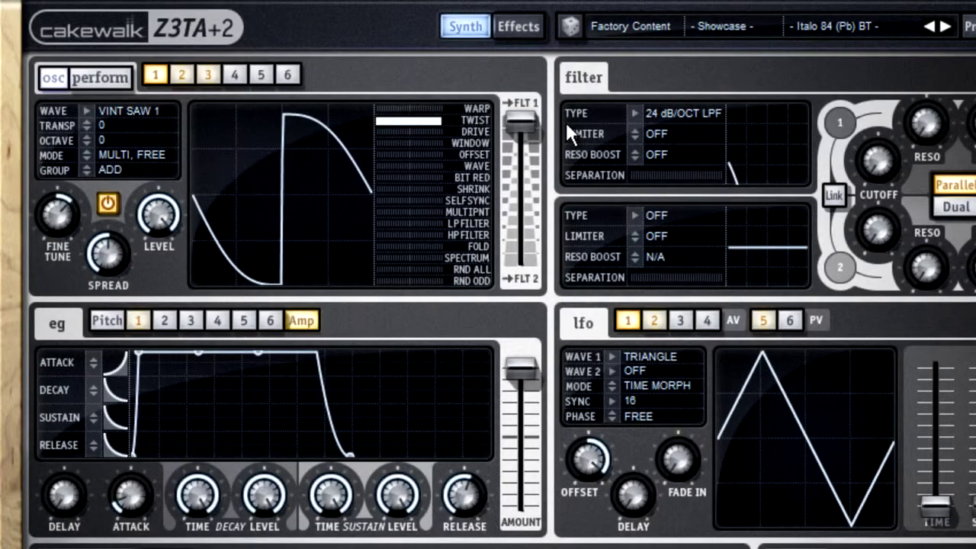
Remove the TWIST shaping and cycle oscillator 1's mode around to NORMAL, FREE
drag(440, 115, 378, 100)
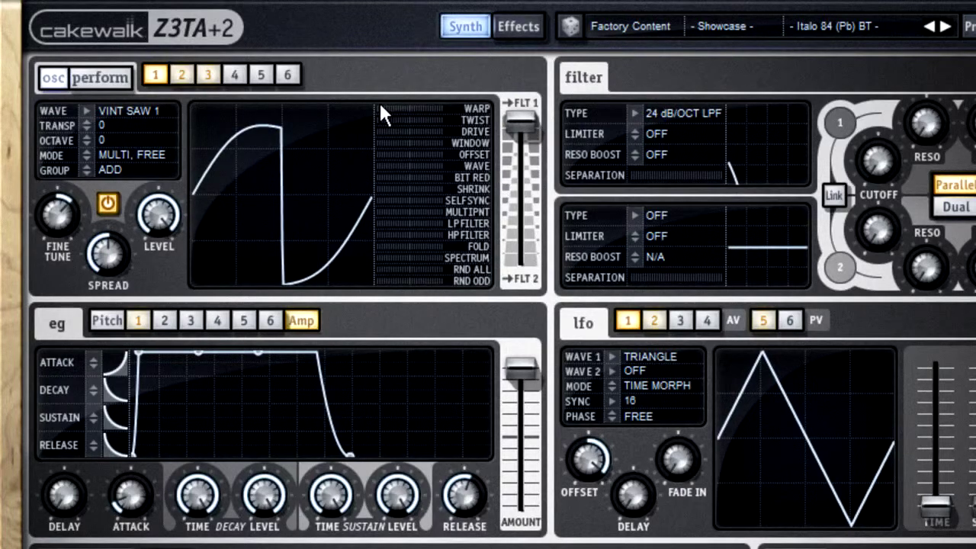
click(135, 156)
click(136, 152)
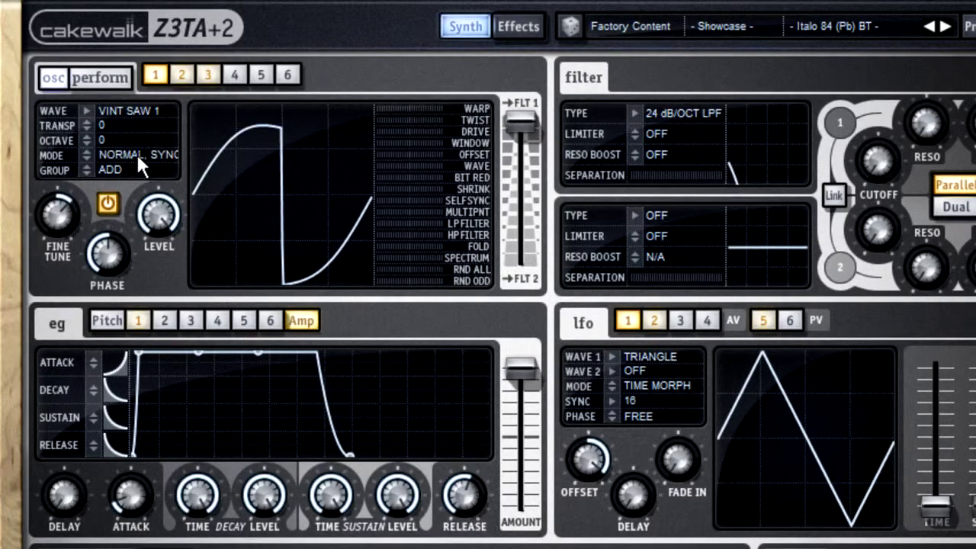
click(135, 153)
click(136, 152)
Toggle INVERTED and NORMAL, then set oscillator 1 to MULTI, FREE with SPREAD
click(143, 152)
click(133, 154)
click(135, 154)
click(143, 153)
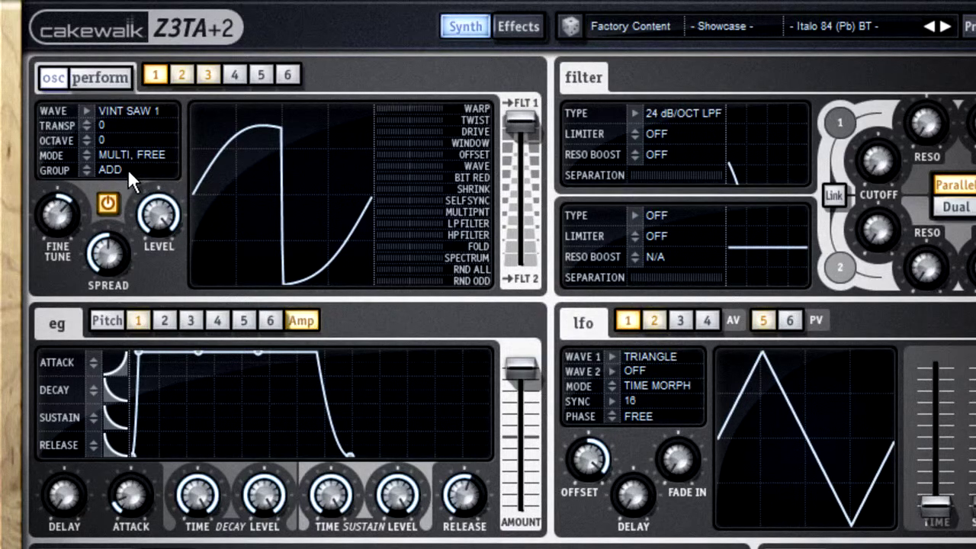
Compare oscillators 2, 3 and the unused fourth, then return to oscillator 1
scroll(147, 168, up, 1)
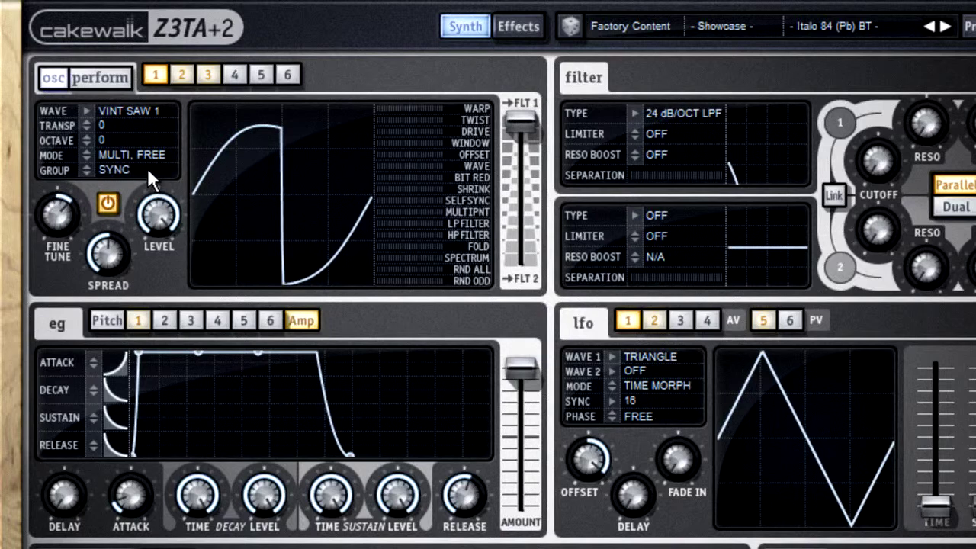
click(189, 73)
click(208, 74)
click(253, 70)
click(154, 74)
Change oscillator 1's GROUP from ADD to RING, then view oscillator 2's settings
click(155, 165)
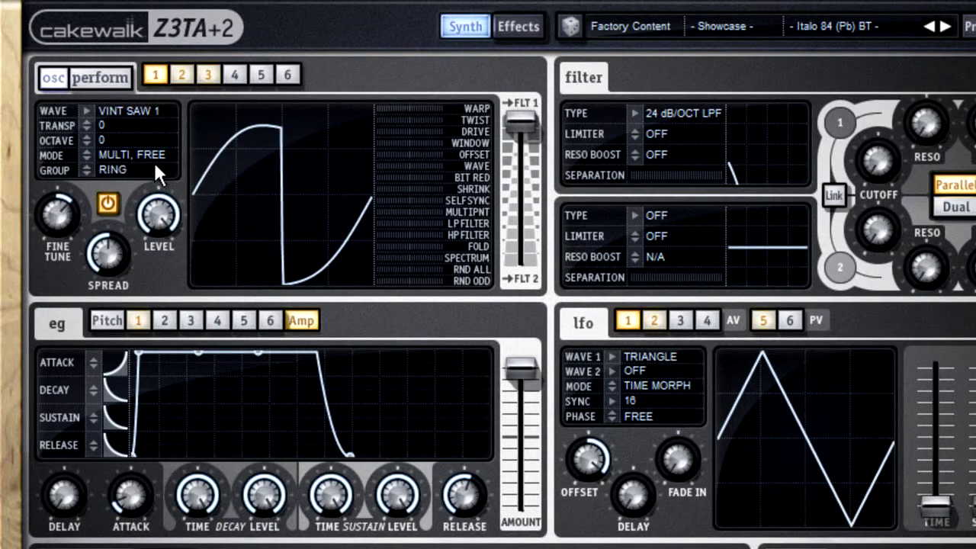
click(177, 77)
click(206, 72)
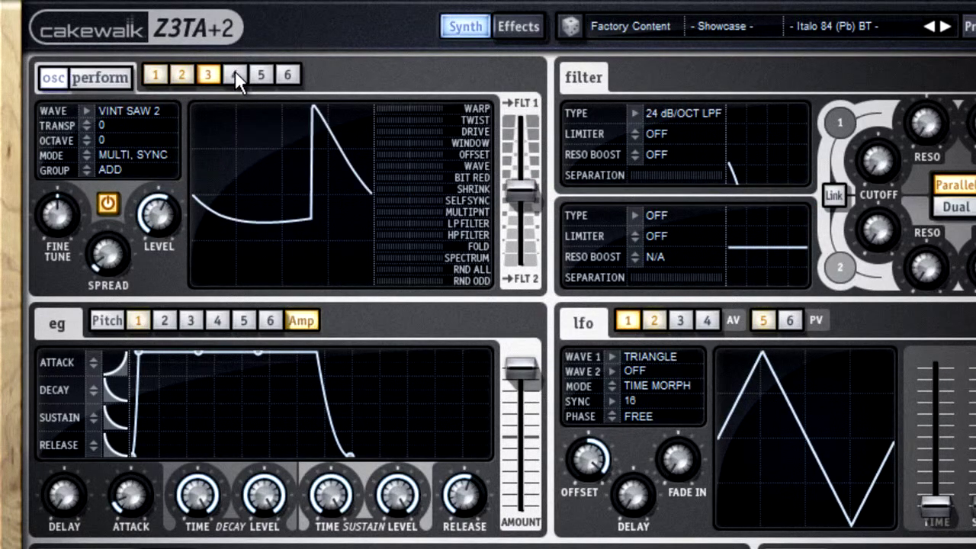
click(157, 74)
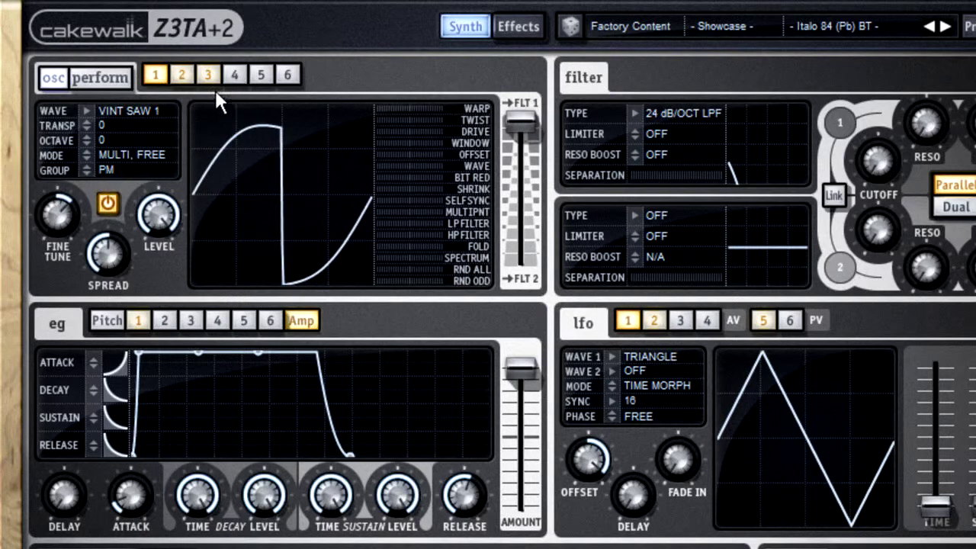
click(184, 76)
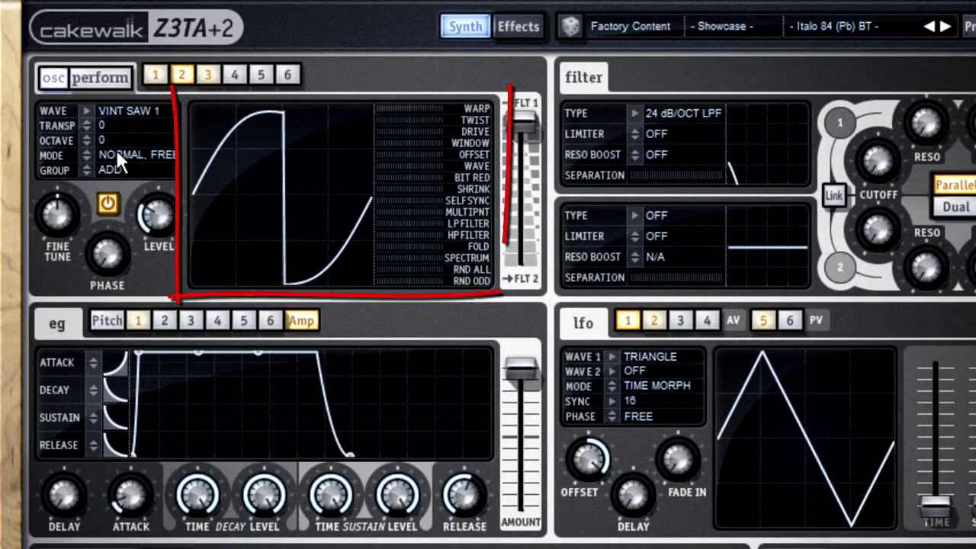
Drag oscillator 2's VINT SAW 1 in the display and apply full TWIST shaping
mouse_move(331, 177)
mouse_down()
mouse_move(246, 152)
mouse_move(233, 174)
mouse_move(254, 206)
mouse_move(336, 206)
mouse_move(227, 198)
mouse_move(277, 190)
mouse_move(251, 190)
mouse_move(301, 126)
mouse_move(282, 160)
mouse_move(276, 206)
mouse_move(275, 185)
mouse_up()
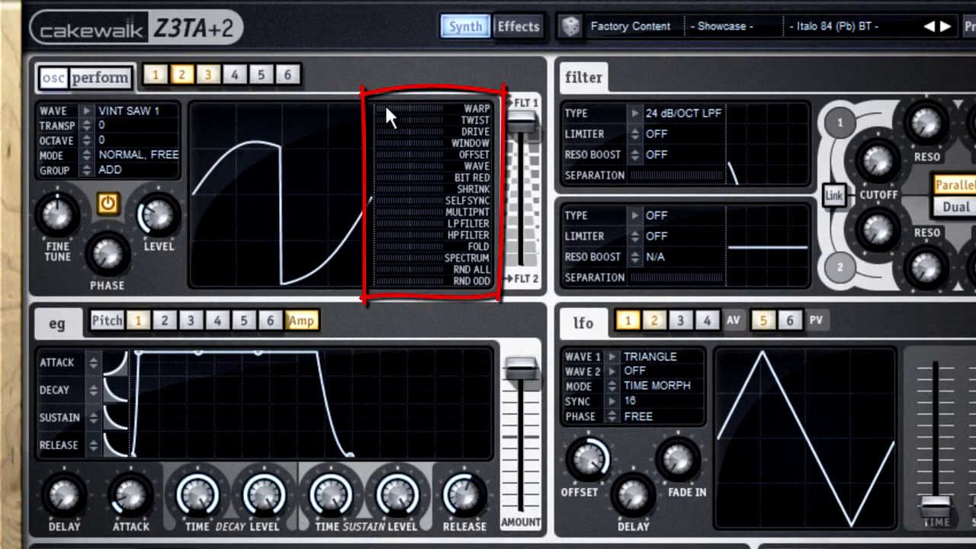
mouse_move(384, 105)
mouse_down()
mouse_move(500, 110)
mouse_move(373, 99)
mouse_move(434, 119)
mouse_move(527, 125)
mouse_up()
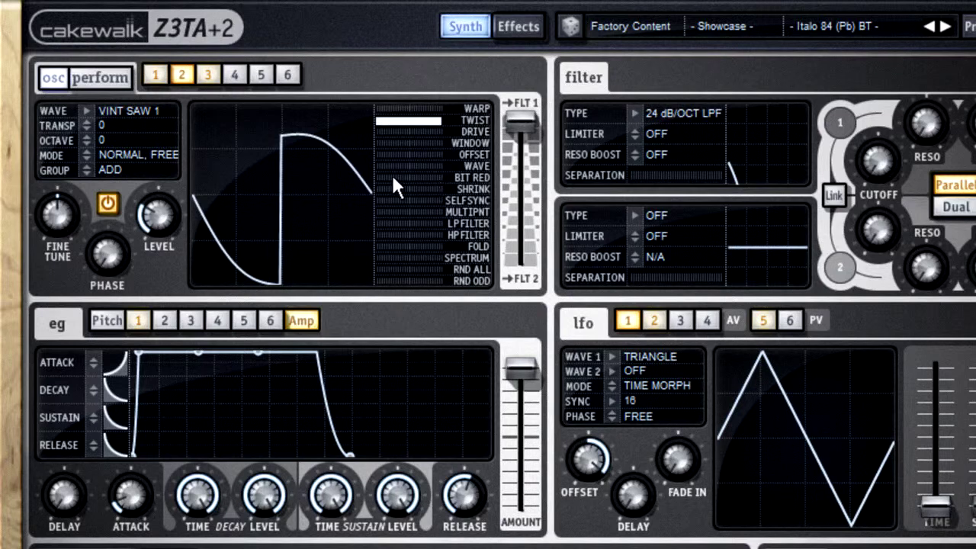
Add BIT RED, RND ALL and near-full RND ODD to oscillator 2, then reshape it further
drag(386, 172, 484, 172)
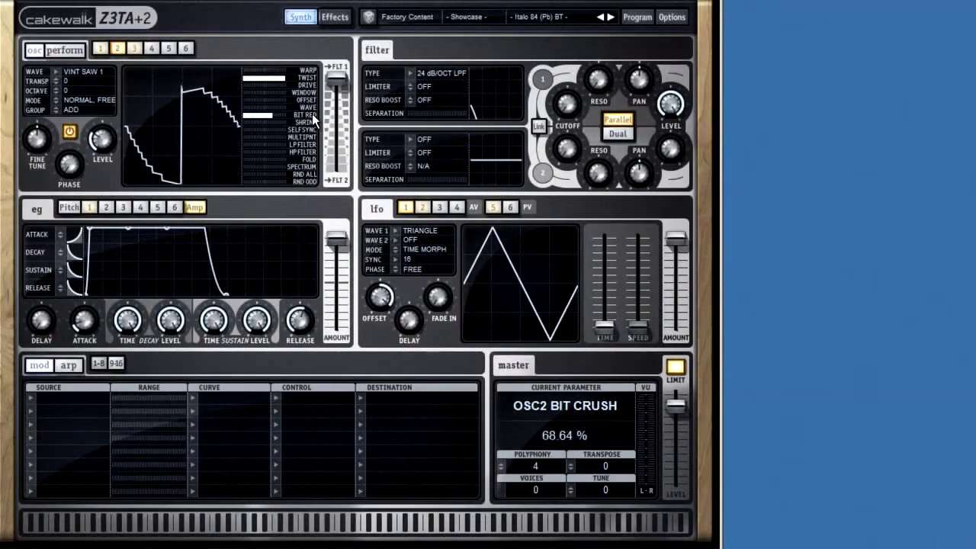
drag(312, 114, 313, 113)
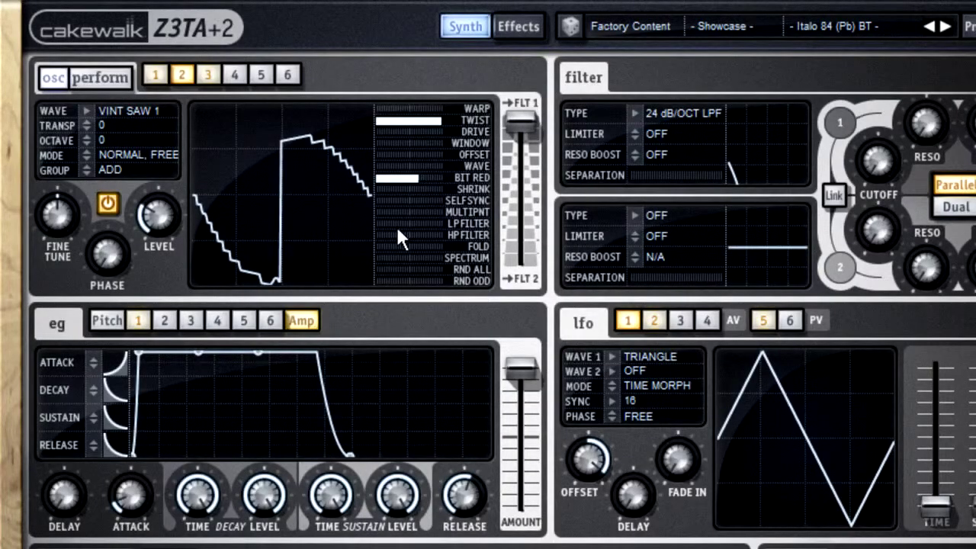
drag(374, 265, 488, 258)
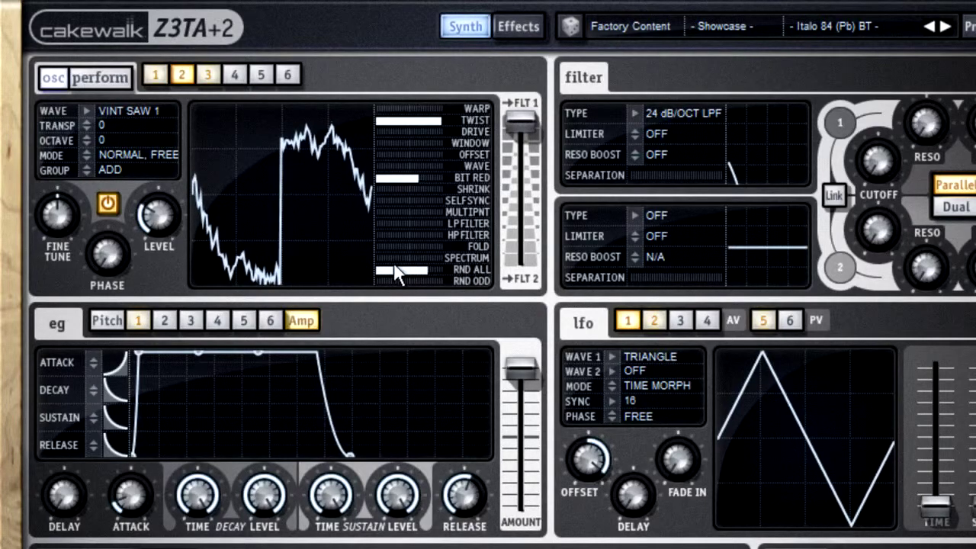
drag(380, 279, 513, 288)
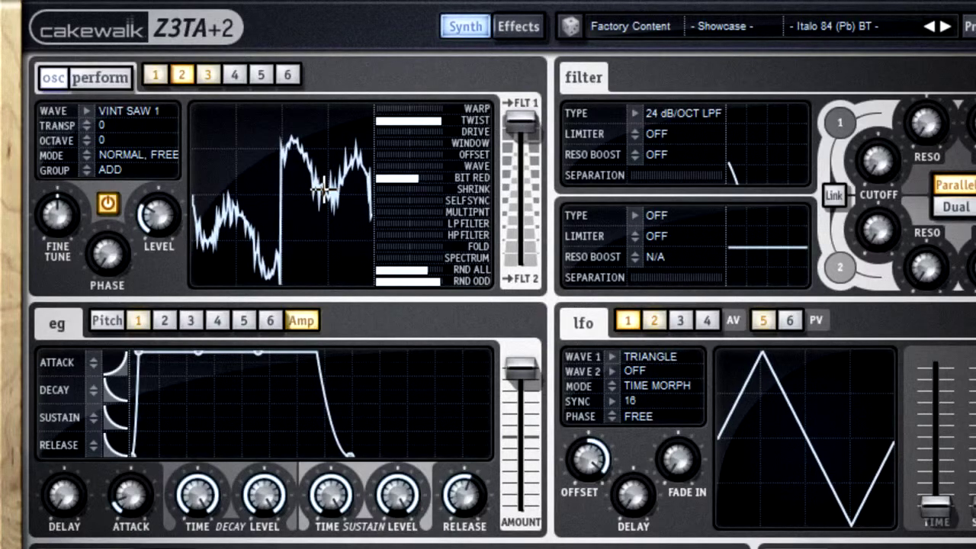
drag(319, 181, 280, 192)
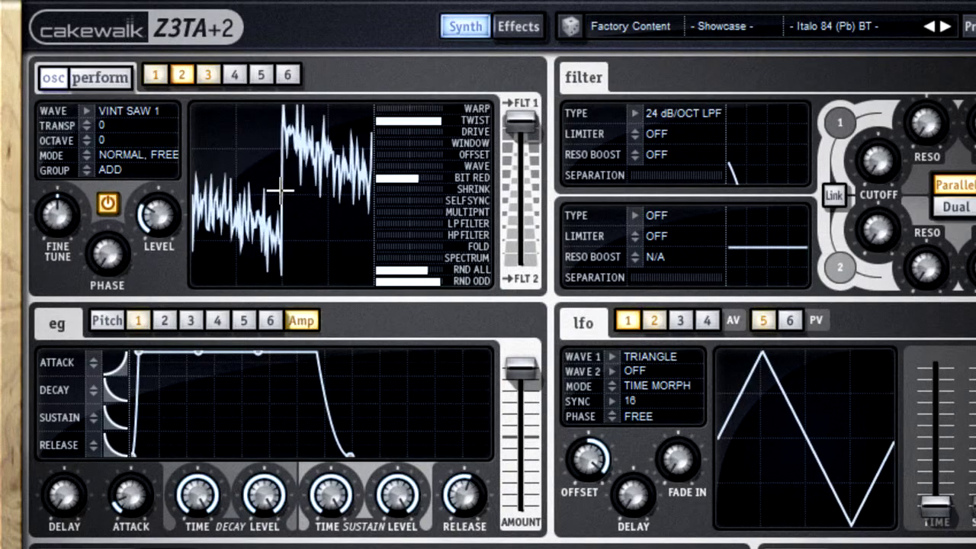
Reset all wave shapers on oscillator 2's waveform
right_click(260, 172)
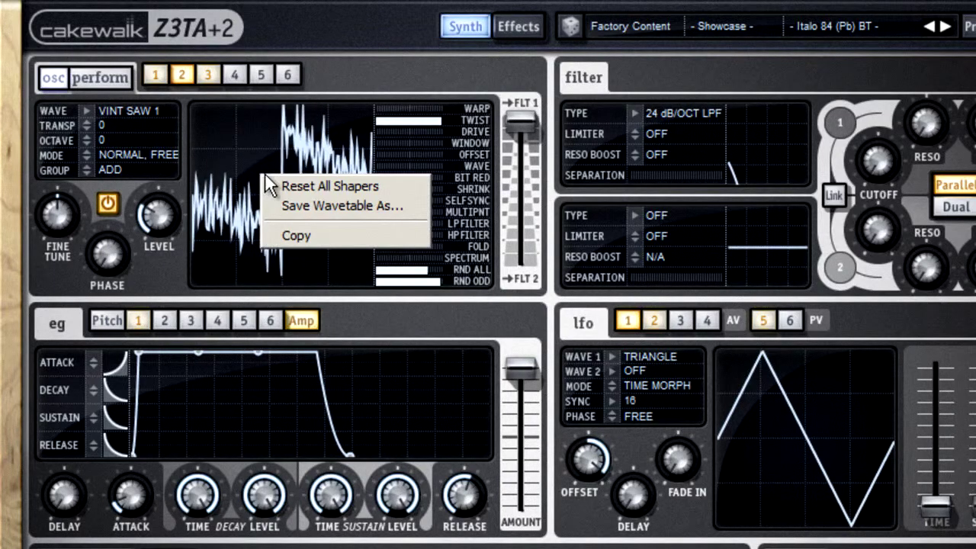
click(358, 187)
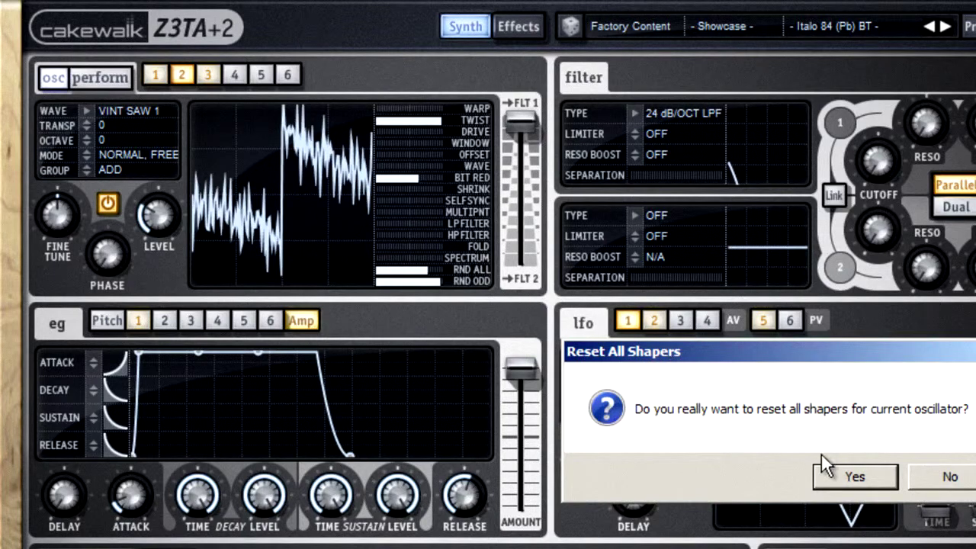
click(872, 479)
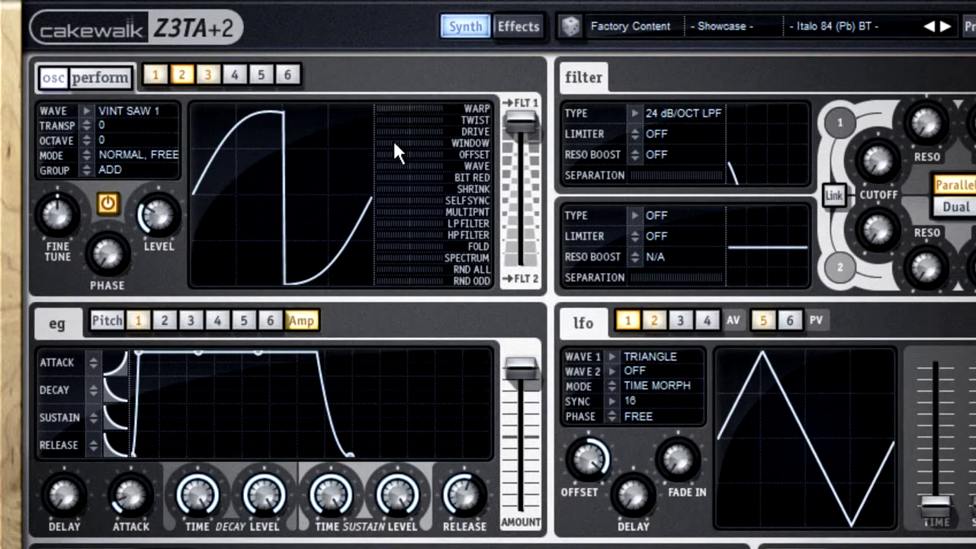
Try splitting oscillator 2 toward Filter 2, then route it fully back to Filter 1
right_click(394, 144)
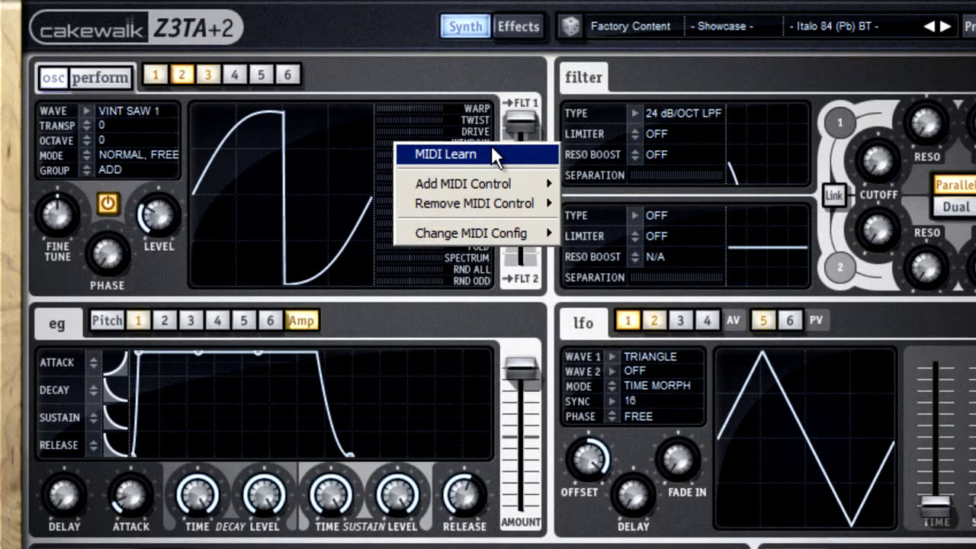
click(352, 131)
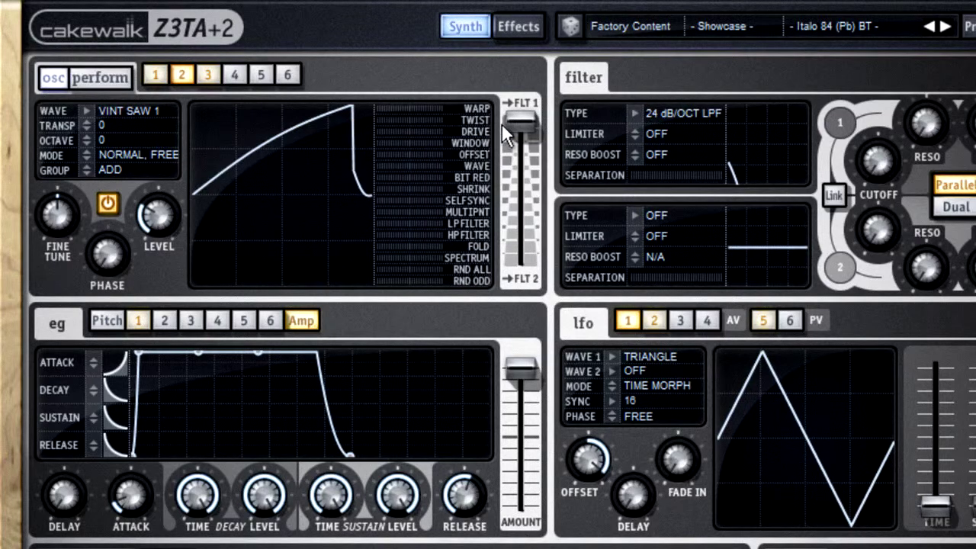
drag(514, 117, 523, 195)
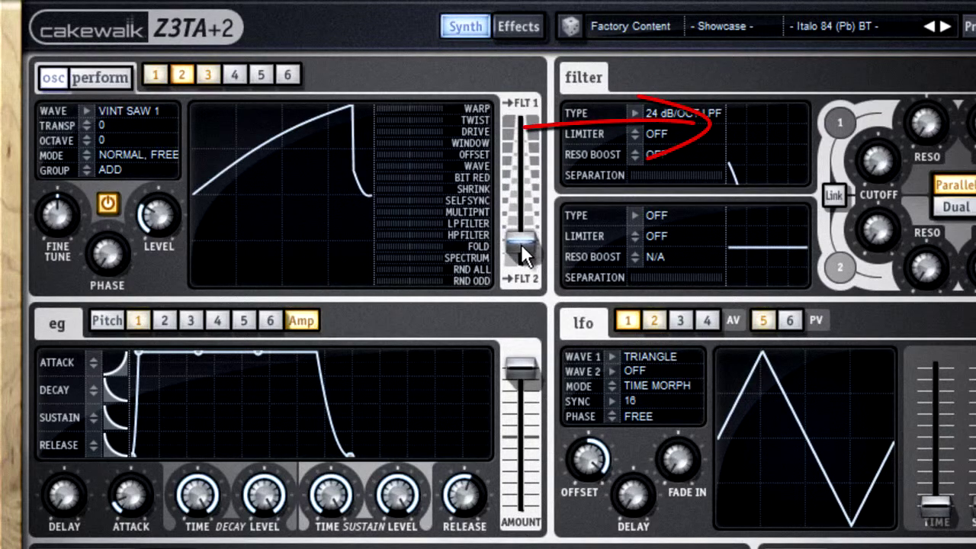
mouse_move(521, 253)
mouse_down()
mouse_move(512, 120)
mouse_move(523, 183)
mouse_up()
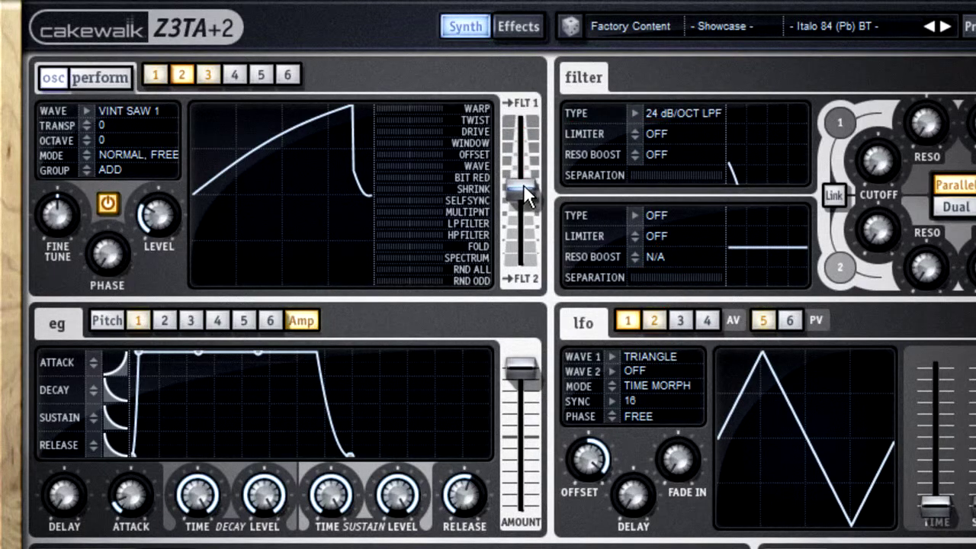
Blend oscillator 1 between Filter 1 and Filter 2, and view oscillator 3's settings
click(157, 74)
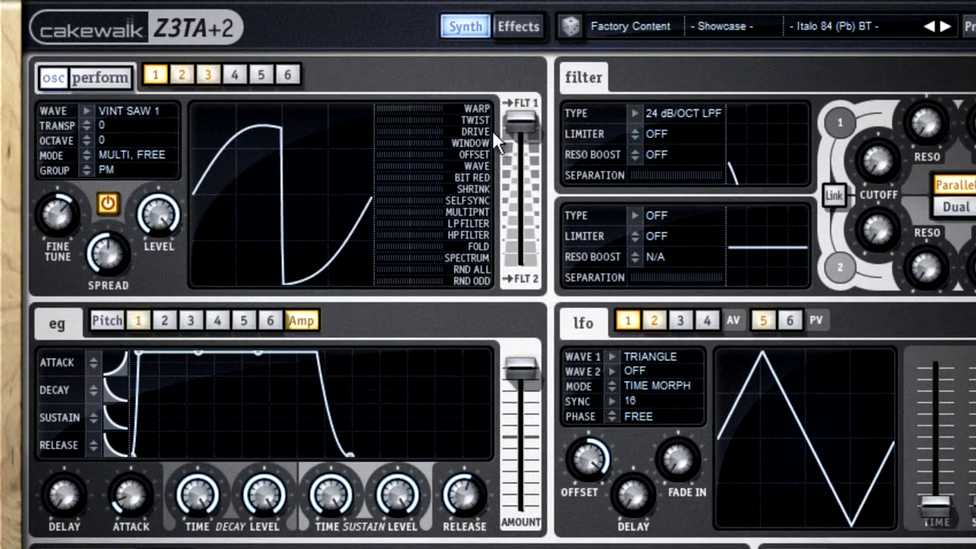
mouse_move(516, 120)
mouse_down()
mouse_move(511, 170)
mouse_move(522, 215)
mouse_move(527, 126)
mouse_up()
click(206, 76)
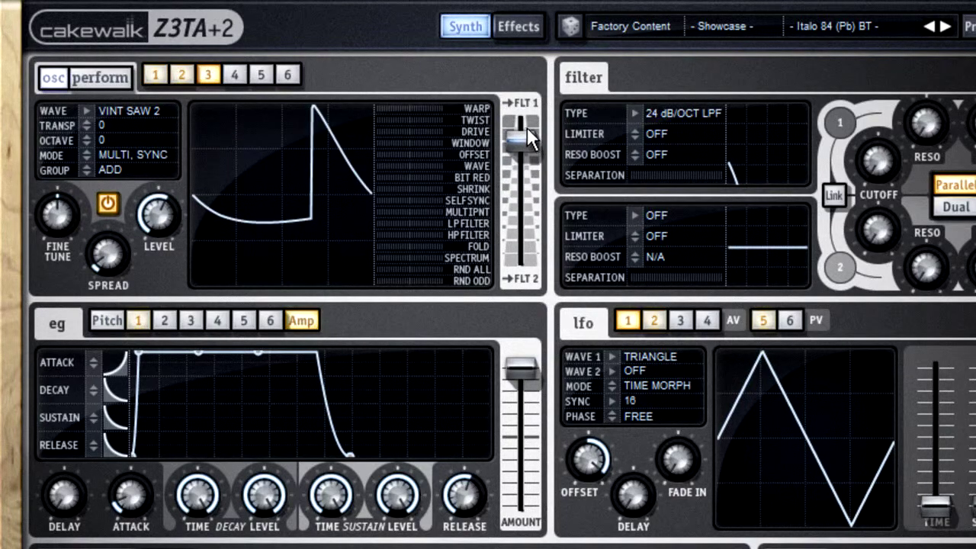
click(156, 74)
On the perform page, keep the pitch bend mode at NORMAL
click(122, 78)
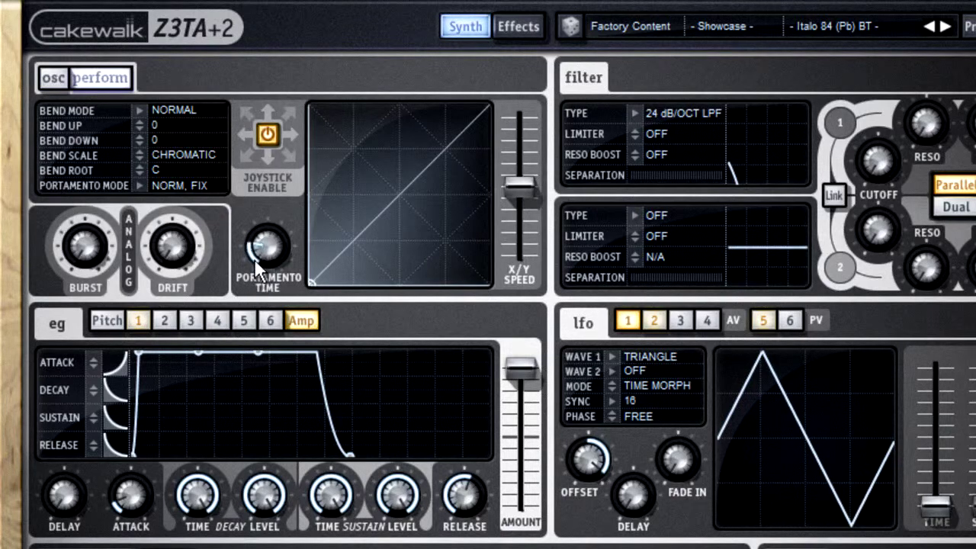
scroll(258, 242, up, 2)
click(138, 112)
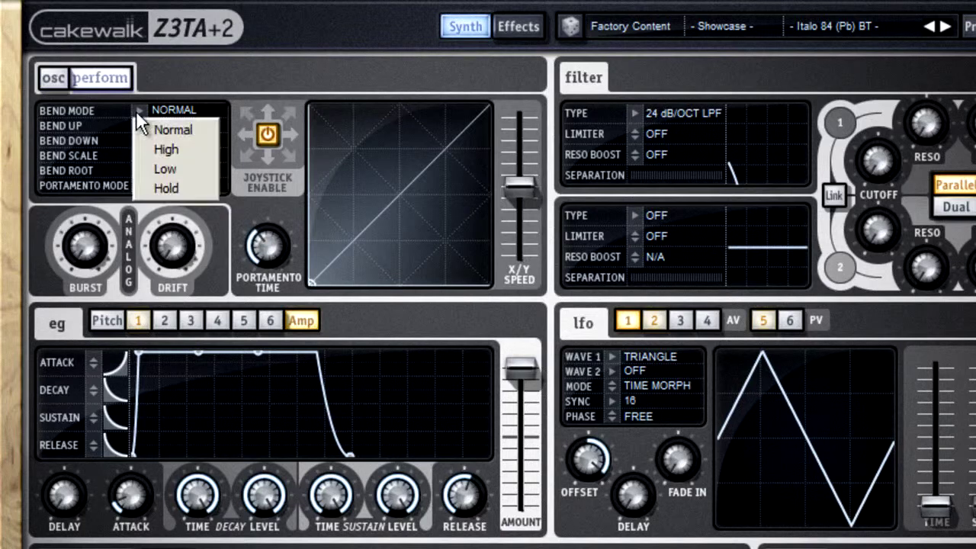
click(201, 137)
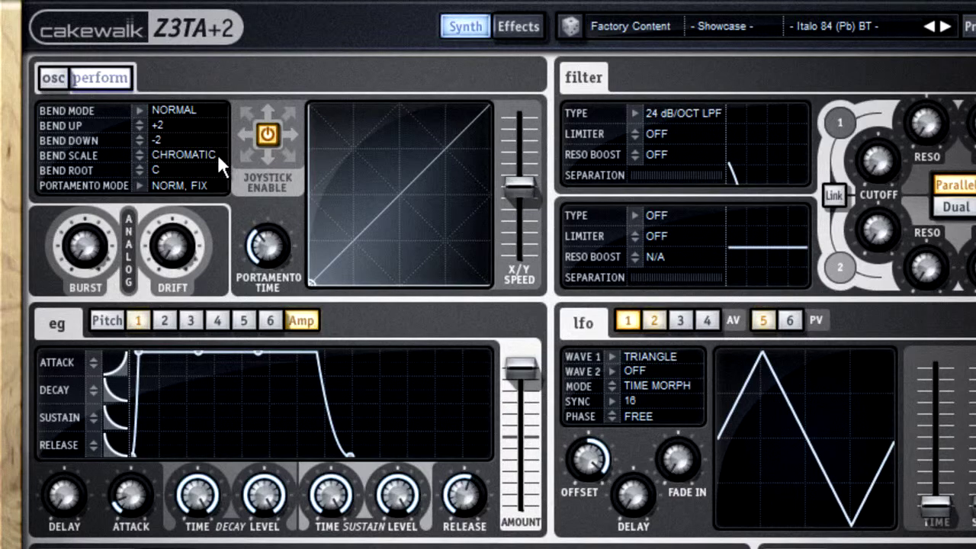
Step the bend scale through its options to MINOR, with the bend root on F#
scroll(216, 153, down, 1)
scroll(201, 157, down, 1)
scroll(202, 163, down, 1)
scroll(212, 153, down, 1)
scroll(213, 161, down, 1)
scroll(210, 162, down, 1)
scroll(206, 155, down, 2)
scroll(204, 155, down, 2)
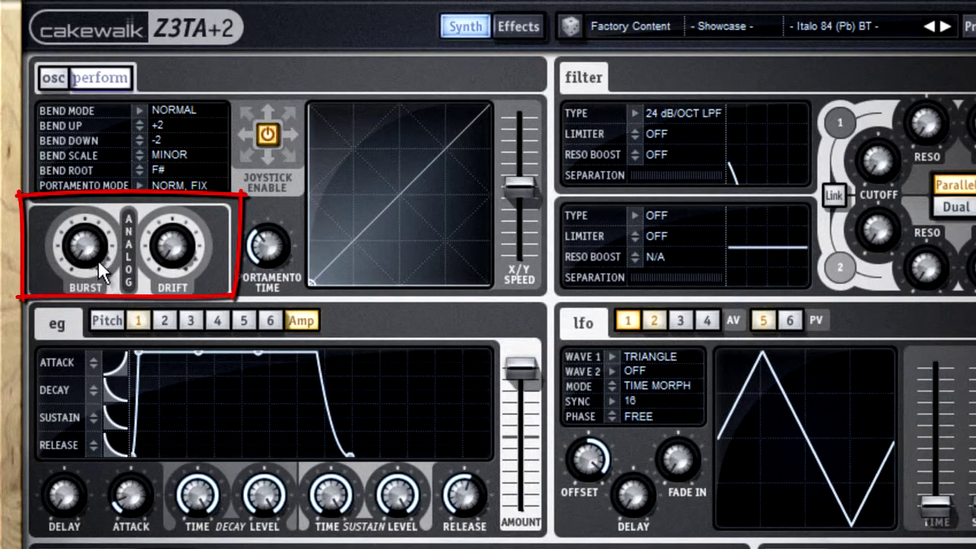
Raise the analog Burst and Drift amounts and move the X/Y pad point to the top-centre
mouse_move(76, 250)
mouse_down()
mouse_move(84, 200)
mouse_move(81, 254)
mouse_move(69, 249)
mouse_up()
drag(165, 250, 168, 99)
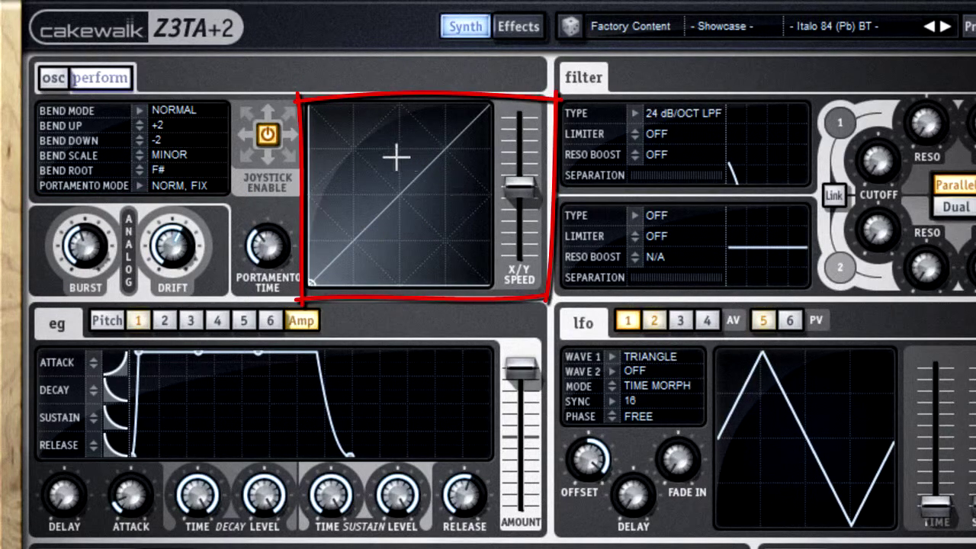
click(393, 186)
mouse_move(393, 186)
mouse_down()
mouse_move(392, 163)
mouse_move(371, 168)
mouse_move(424, 151)
mouse_move(384, 209)
mouse_move(388, 224)
mouse_move(368, 240)
mouse_move(383, 169)
mouse_move(444, 202)
mouse_move(367, 226)
mouse_up()
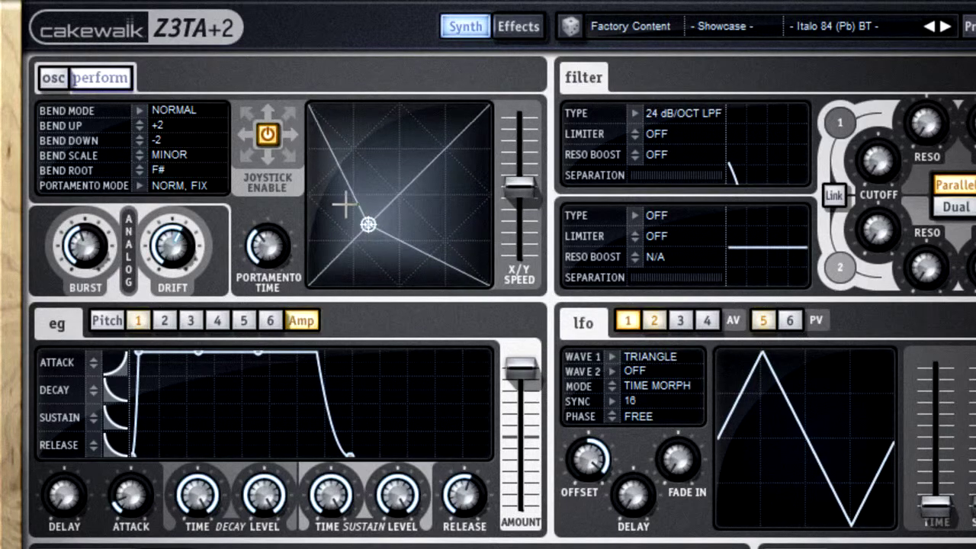
Enable the X/Y pad joystick so the point glides, and fine-tune its speed
click(261, 135)
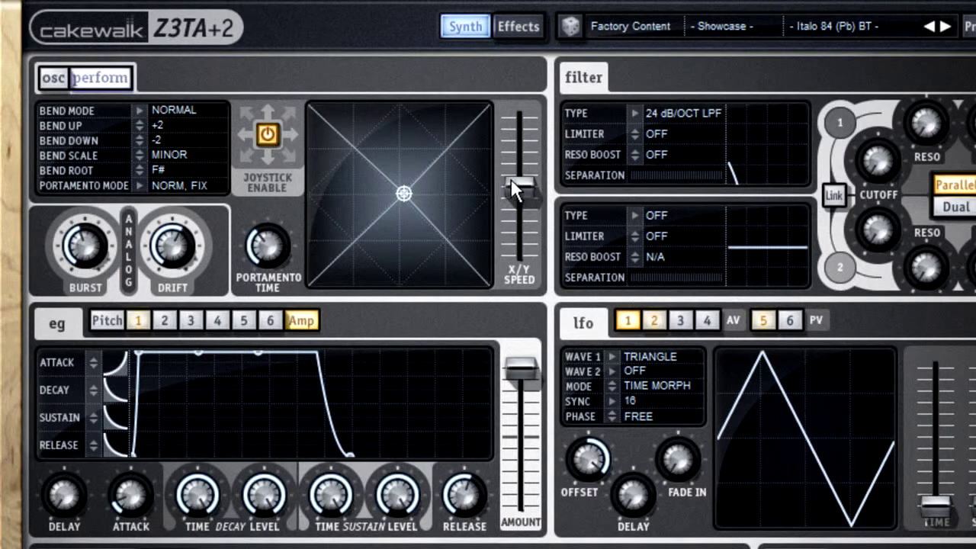
drag(512, 183, 509, 228)
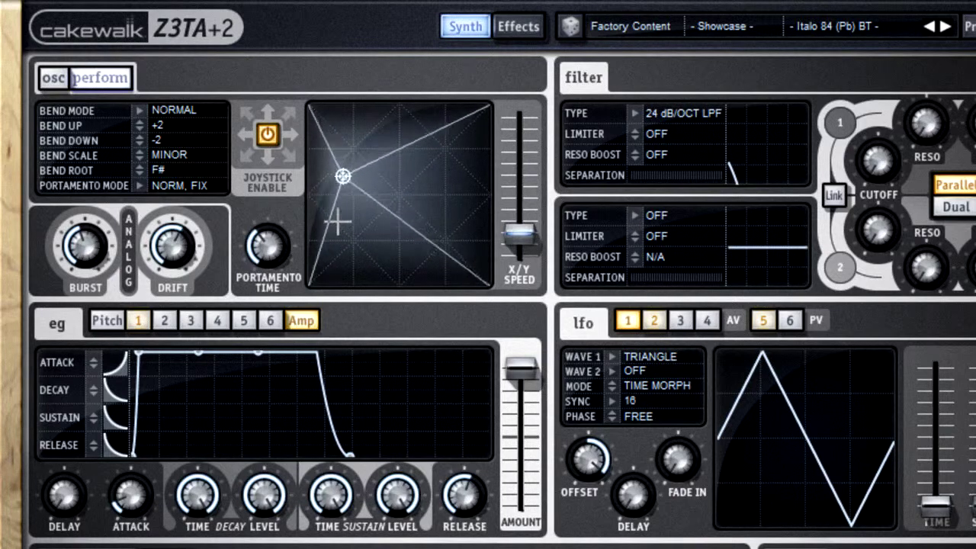
drag(519, 234, 504, 142)
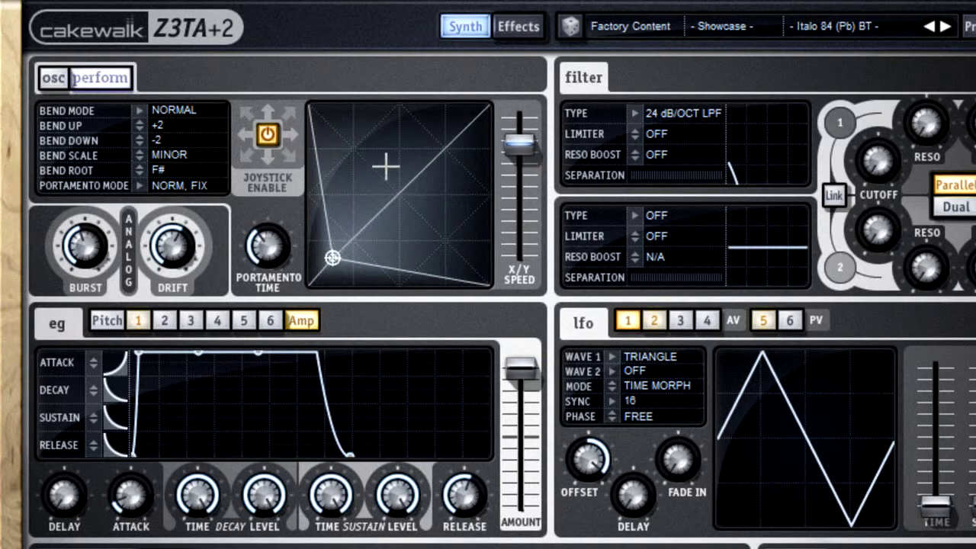
drag(520, 142, 524, 190)
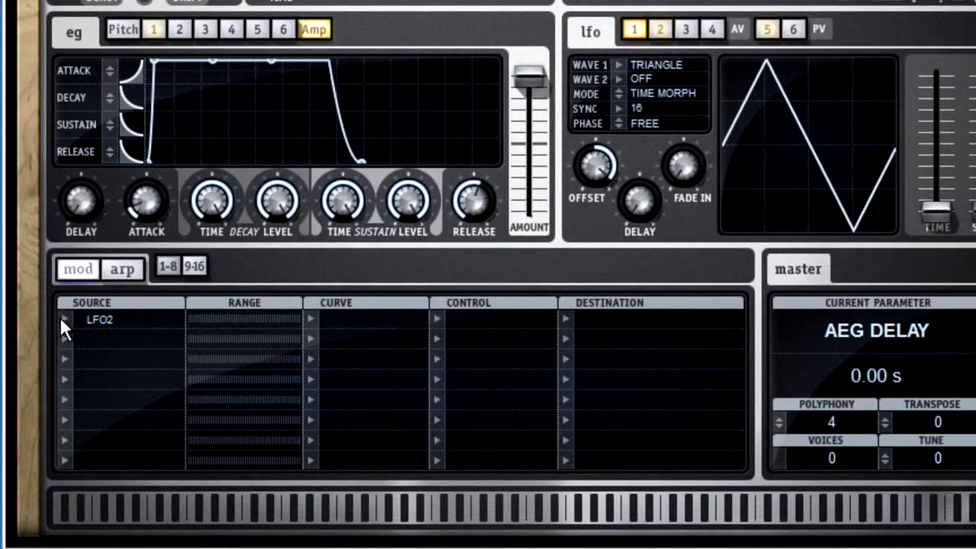
Clear the destinations of the first two modulation matrix slots
click(61, 320)
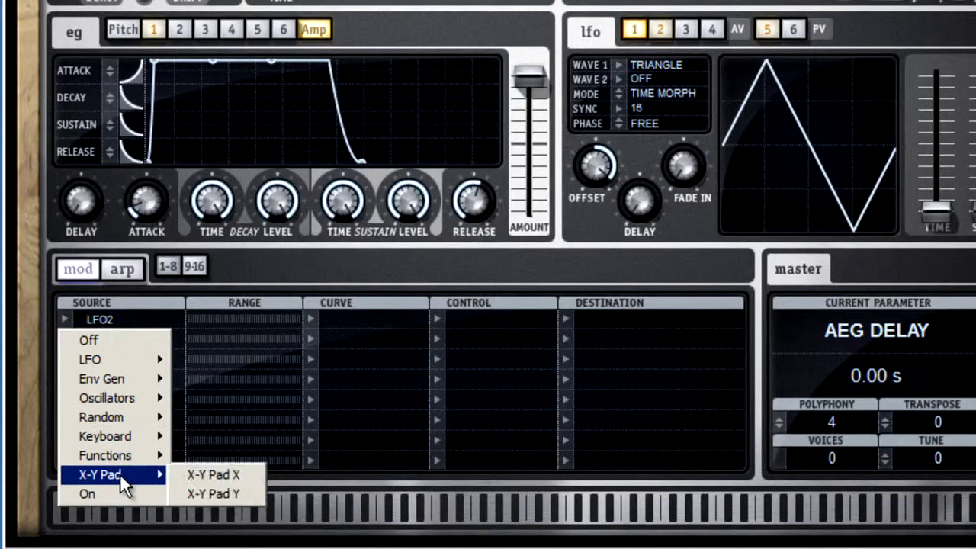
click(588, 321)
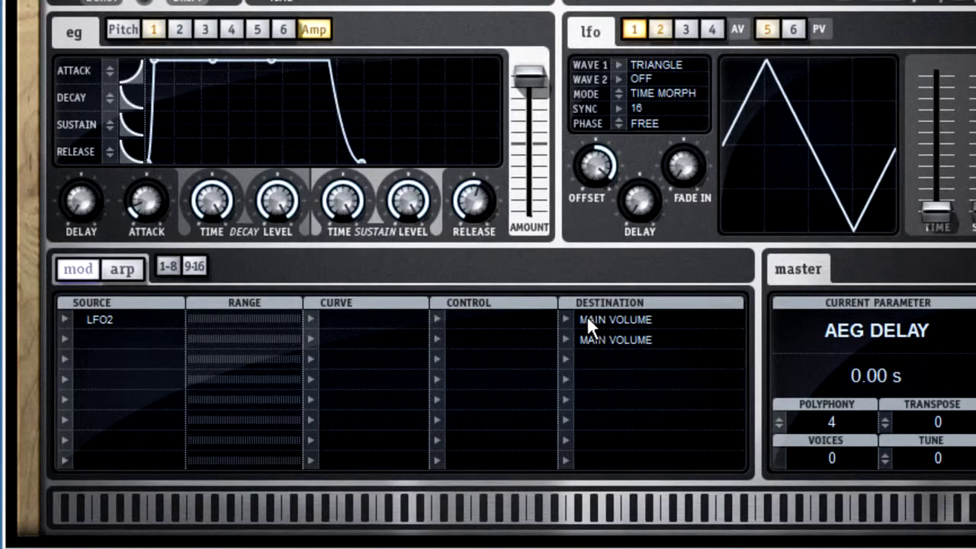
click(562, 319)
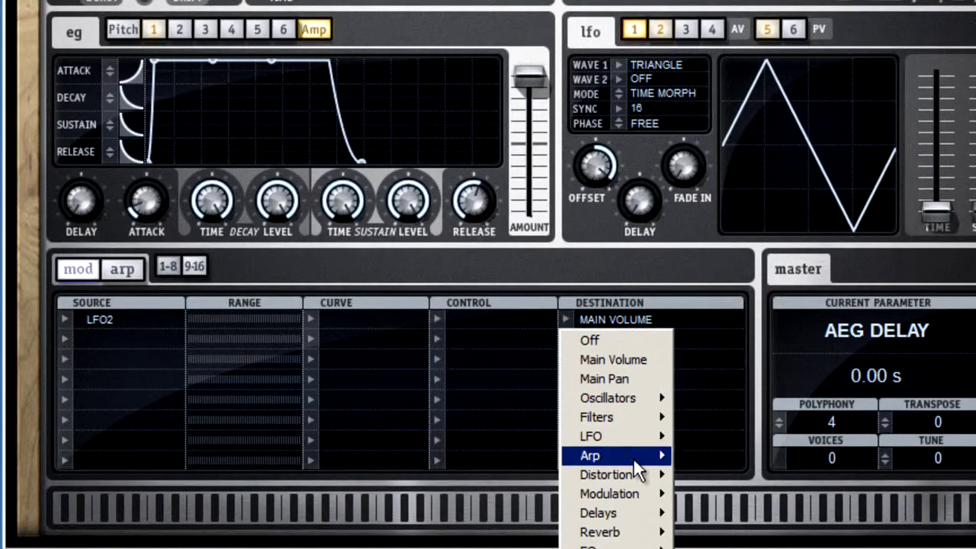
click(602, 340)
click(565, 339)
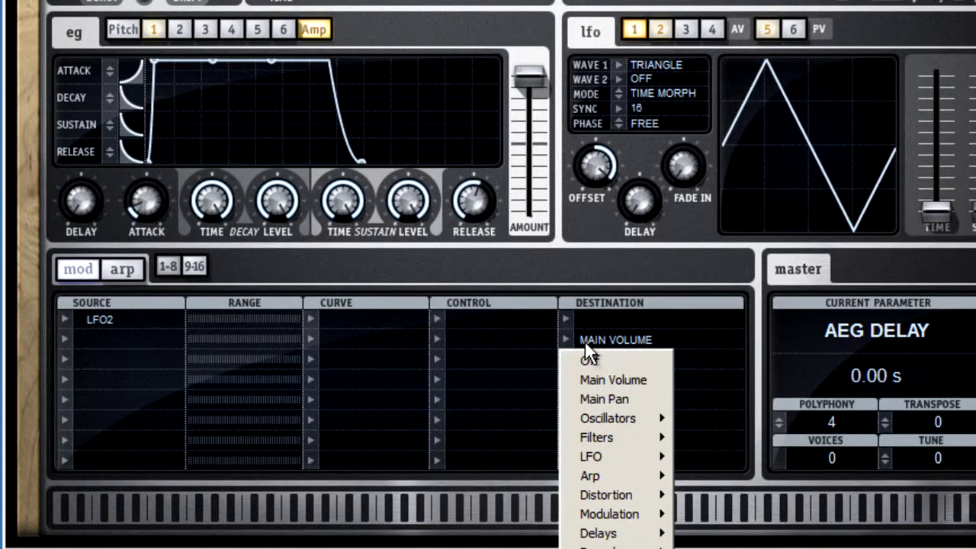
click(590, 357)
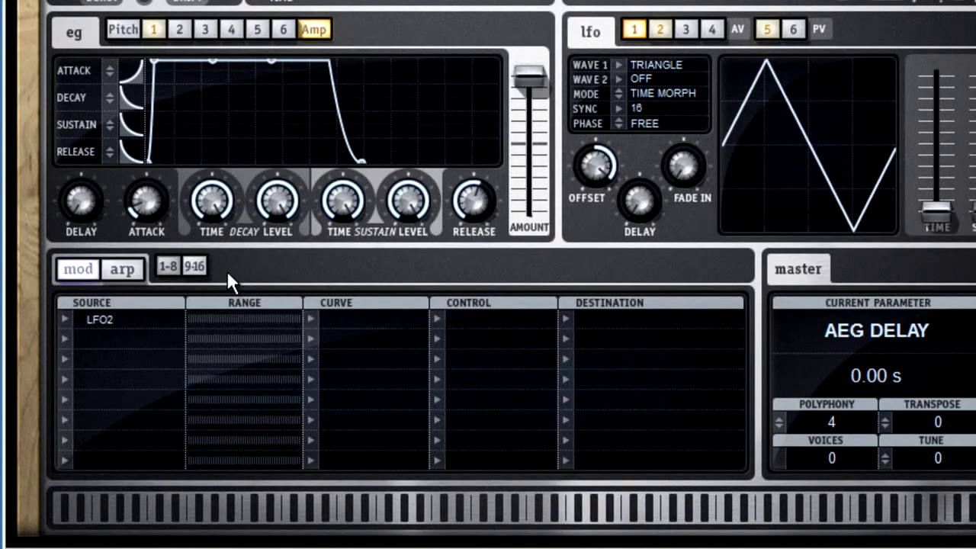
Set slot 1's source to X-Y Pad X and slot 2's to X-Y Pad Y, raising slot 1's range
click(64, 315)
mouse_move(108, 471)
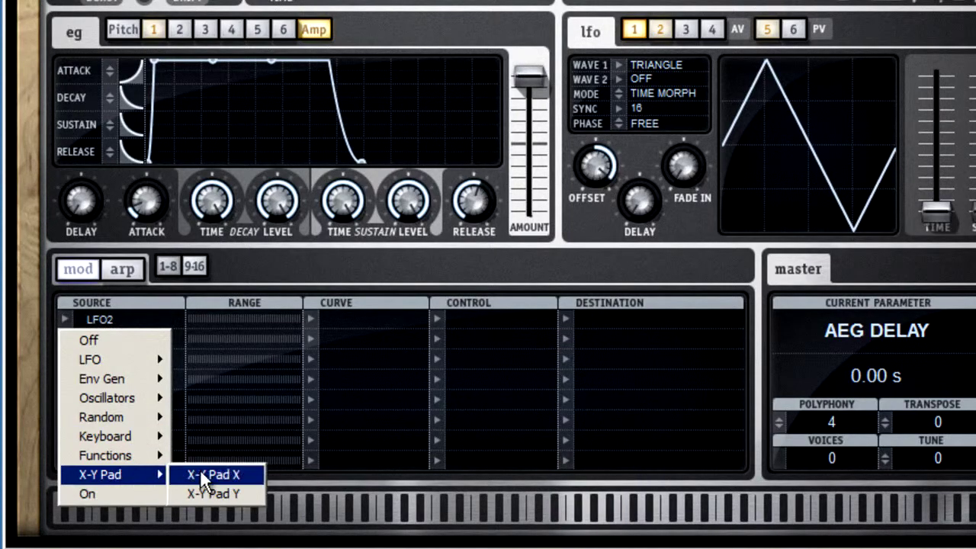
click(199, 475)
click(65, 336)
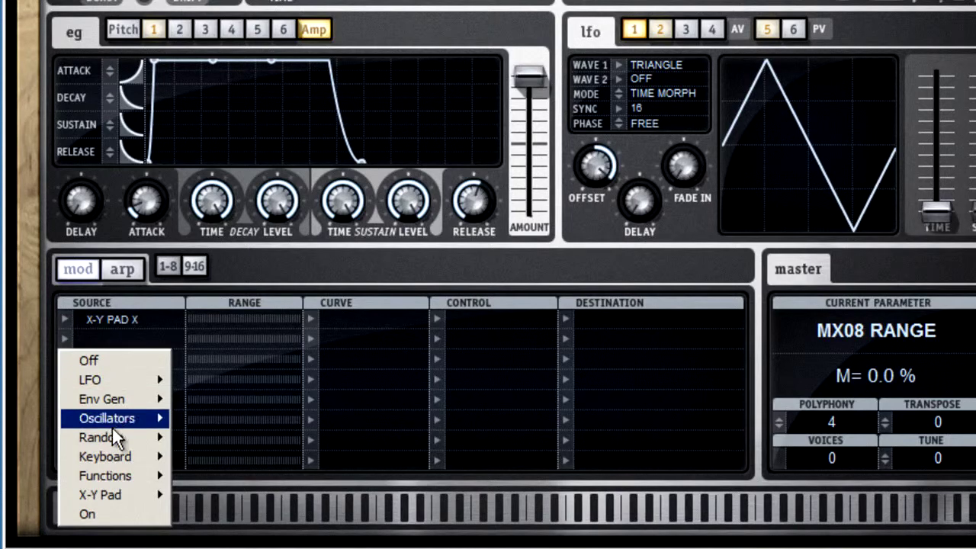
mouse_move(129, 494)
click(196, 514)
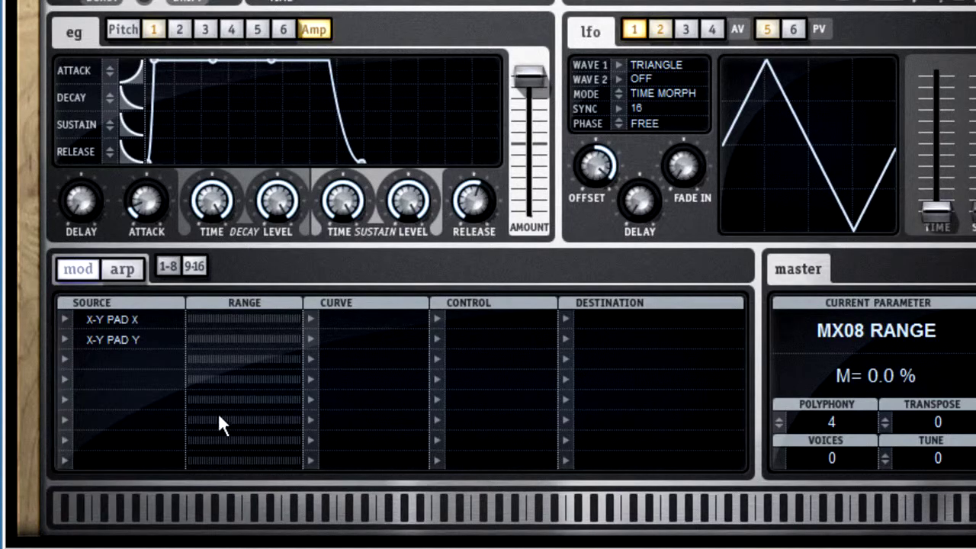
drag(196, 319, 446, 311)
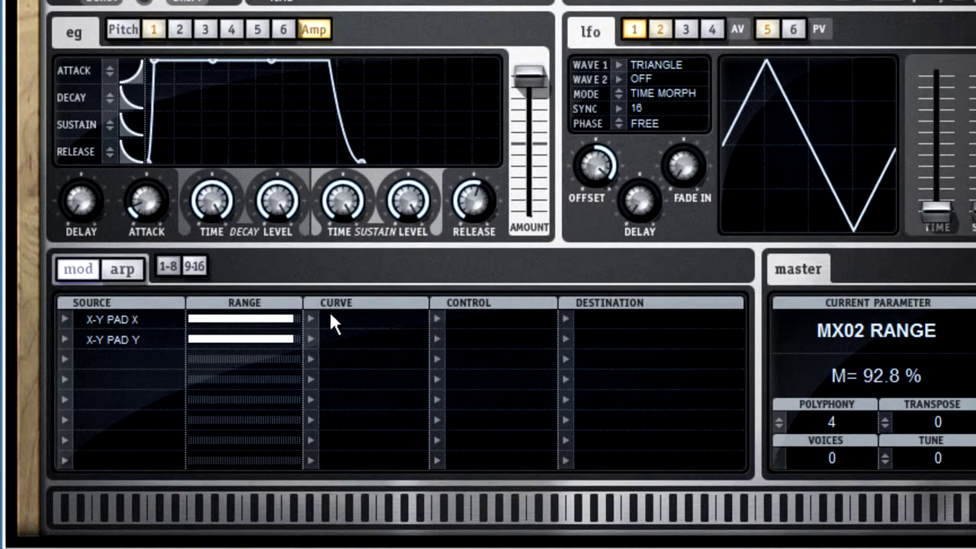
Send mod slot 1 to Filter 1 cutoff
click(565, 318)
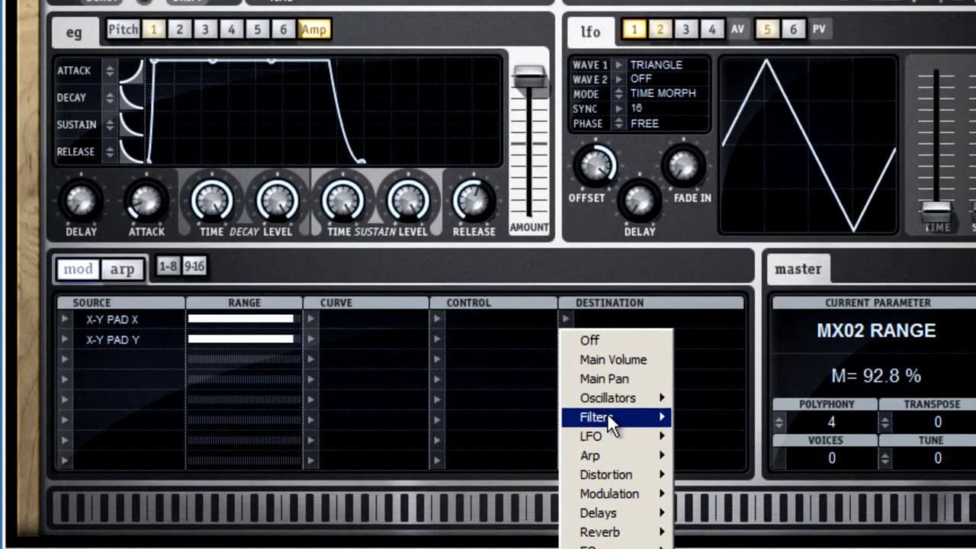
mouse_move(607, 416)
mouse_move(697, 416)
click(790, 415)
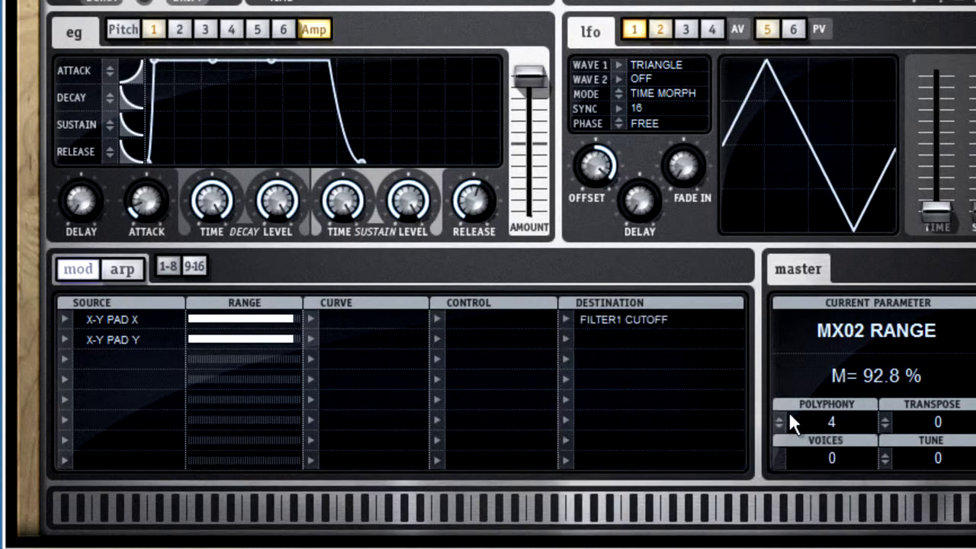
click(566, 339)
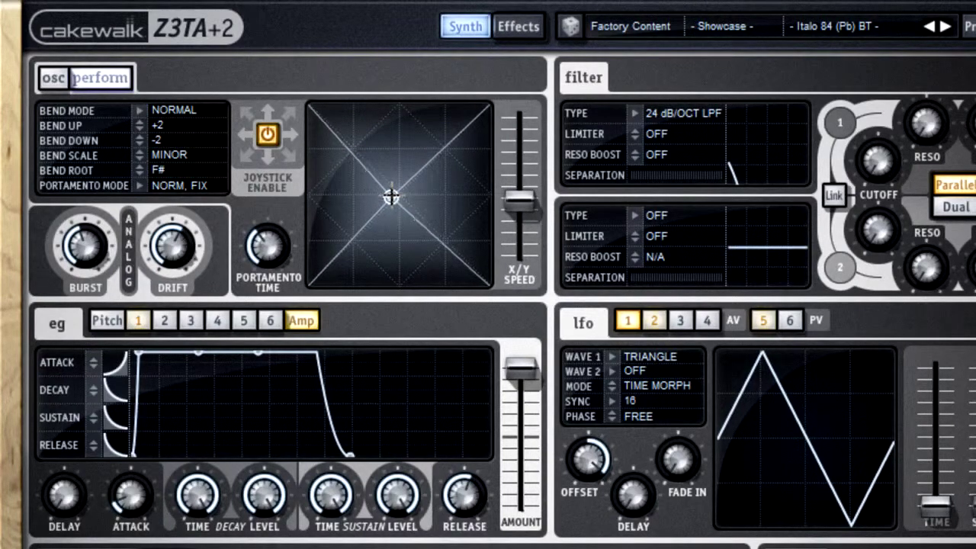
Set the X/Y pad speed to about 30.25 MPH and return to the oscillator page
drag(516, 205, 513, 179)
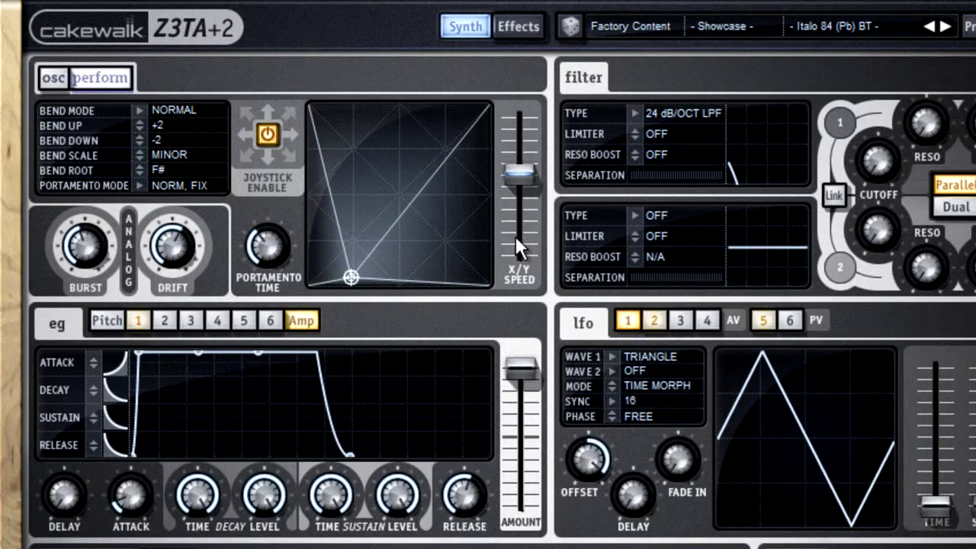
drag(526, 174, 525, 223)
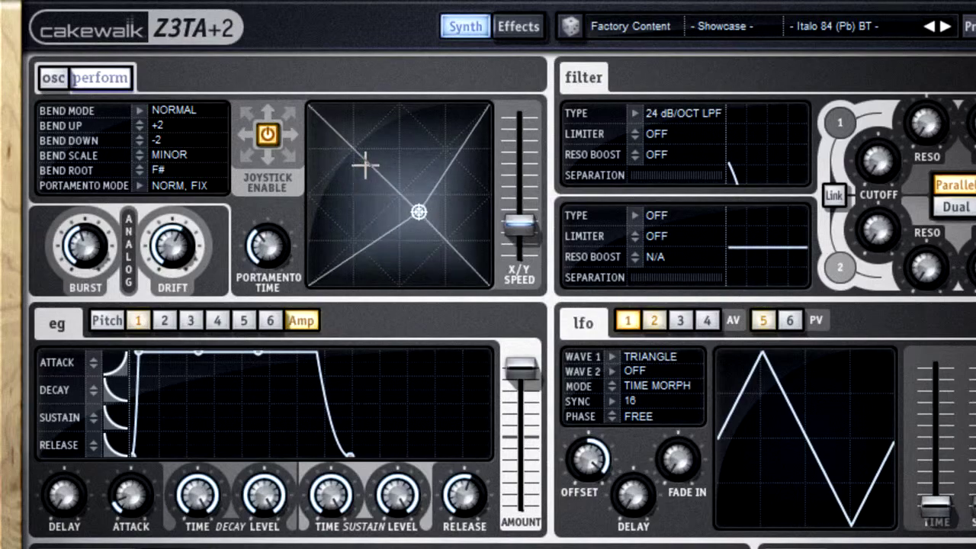
click(51, 77)
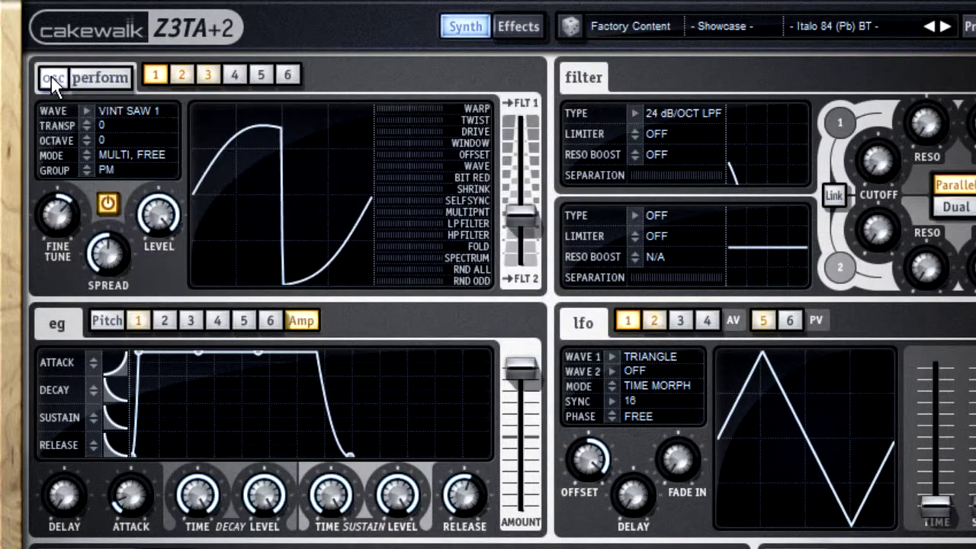